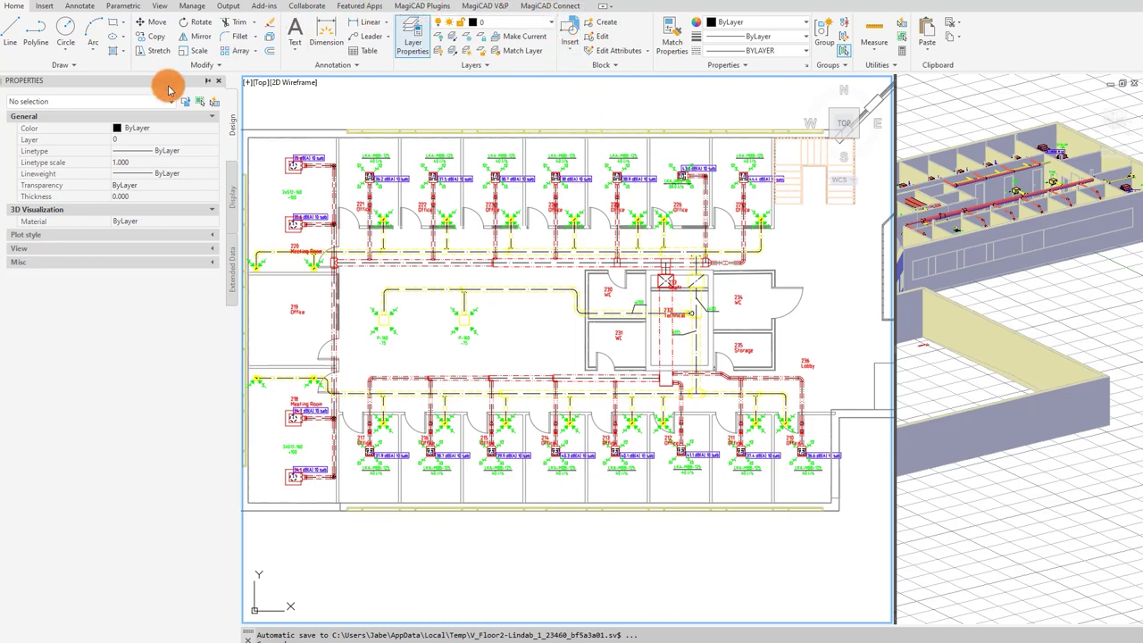
Step: Check that LindQST appears under MagiCAD Plugins, then switch to the MagiCAD V&P ribbon
{"action": "left_click", "coordinate": [430, 8]}
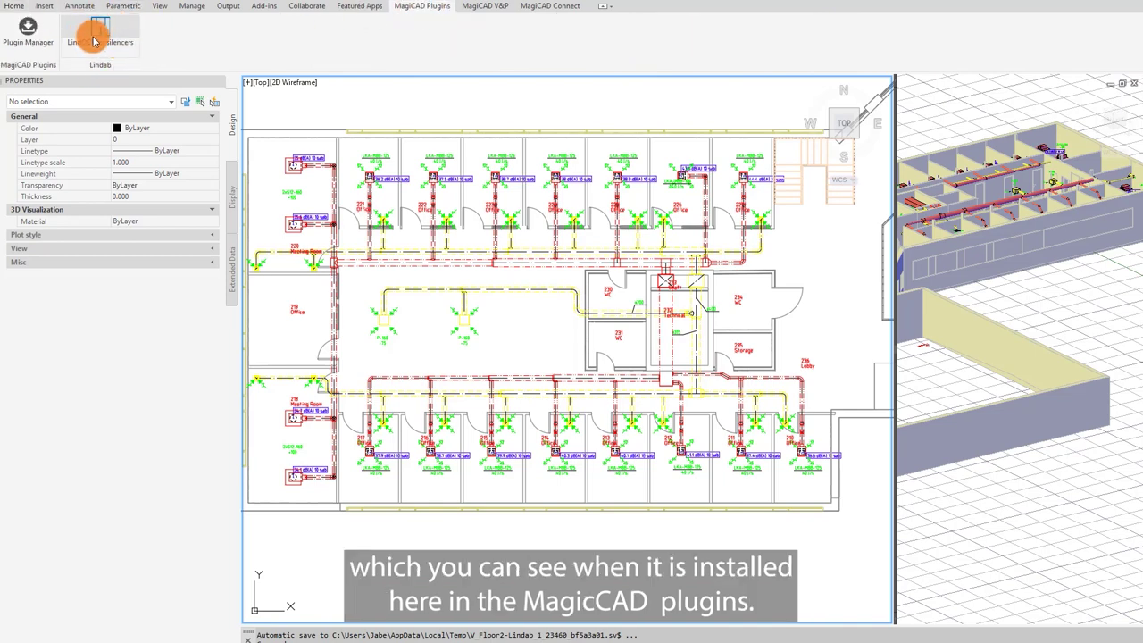
{"action": "left_click", "coordinate": [485, 6]}
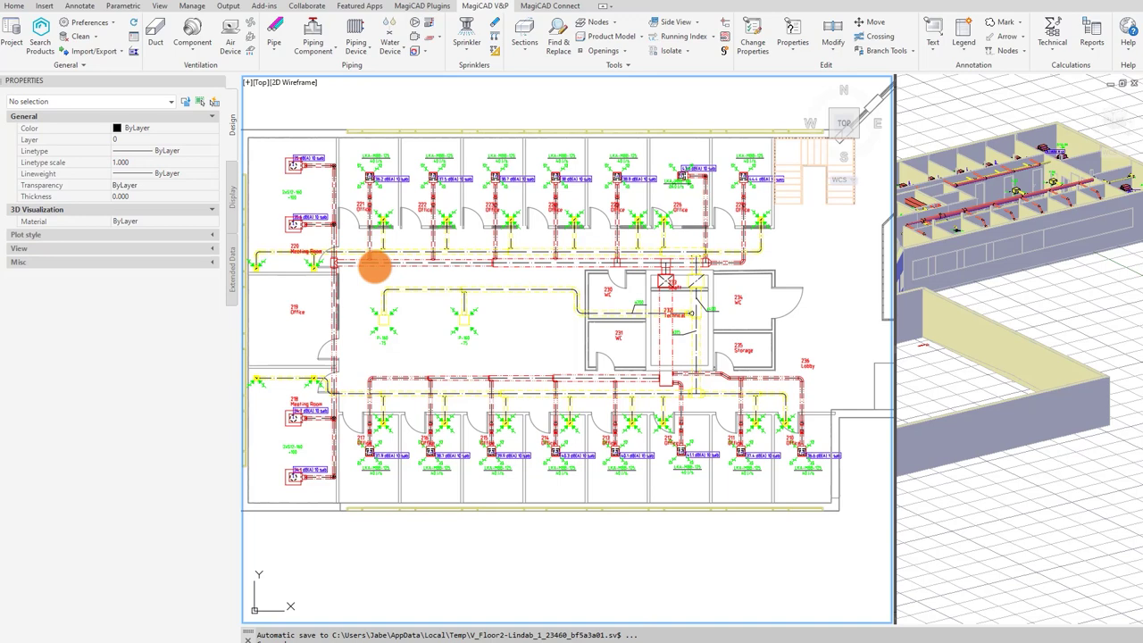
{"action": "left_click", "coordinate": [14, 37]}
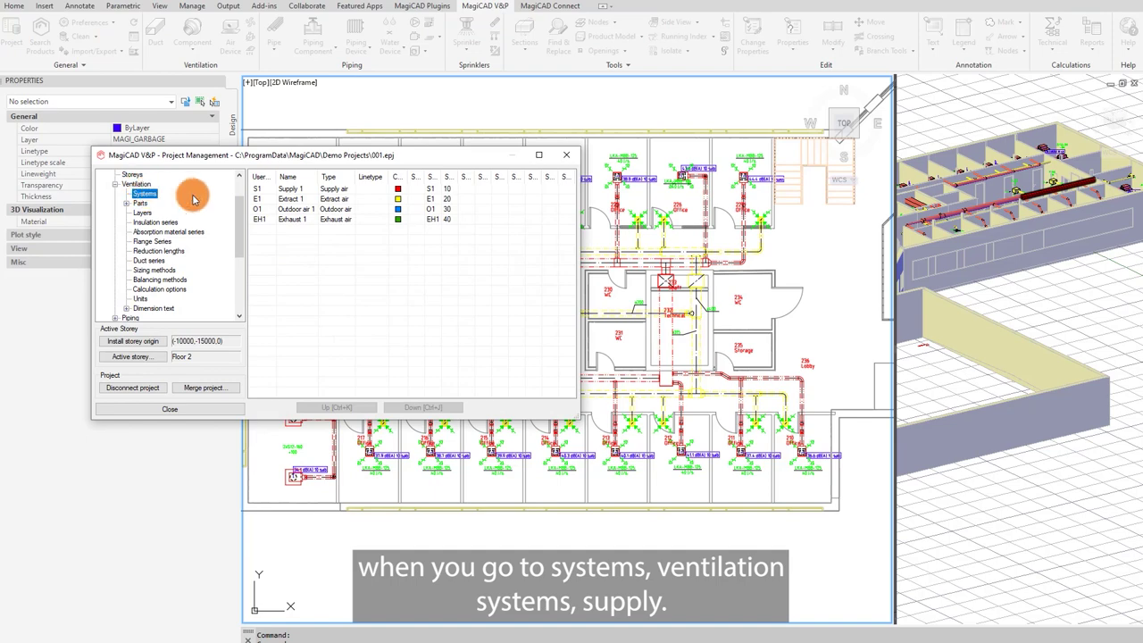
{"action": "double_click", "coordinate": [291, 189]}
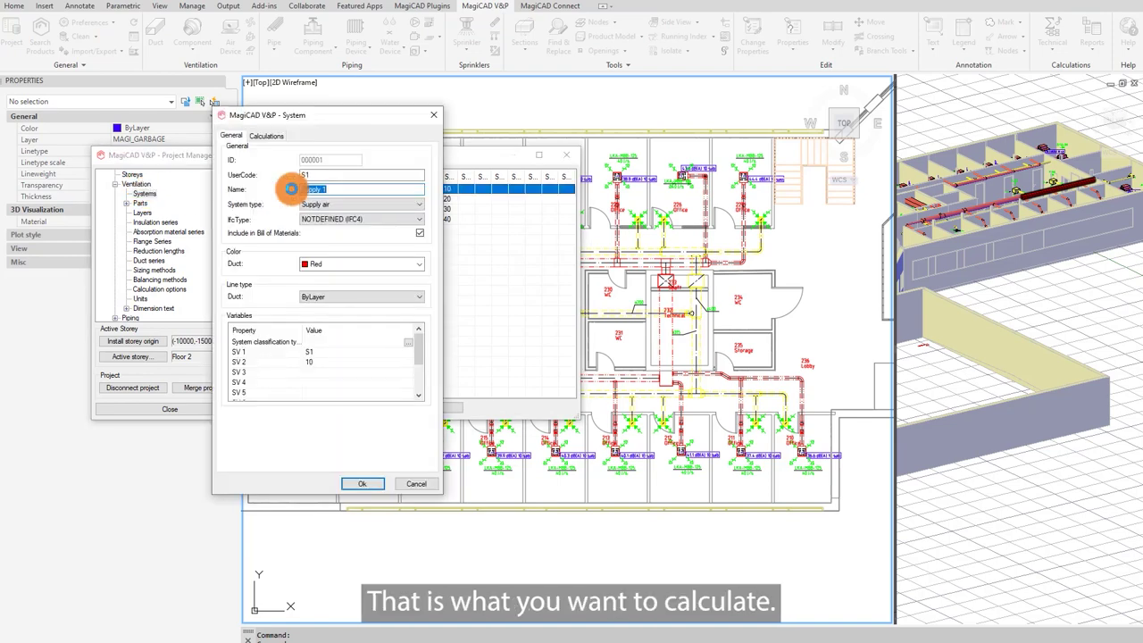
{"action": "left_click", "coordinate": [265, 134]}
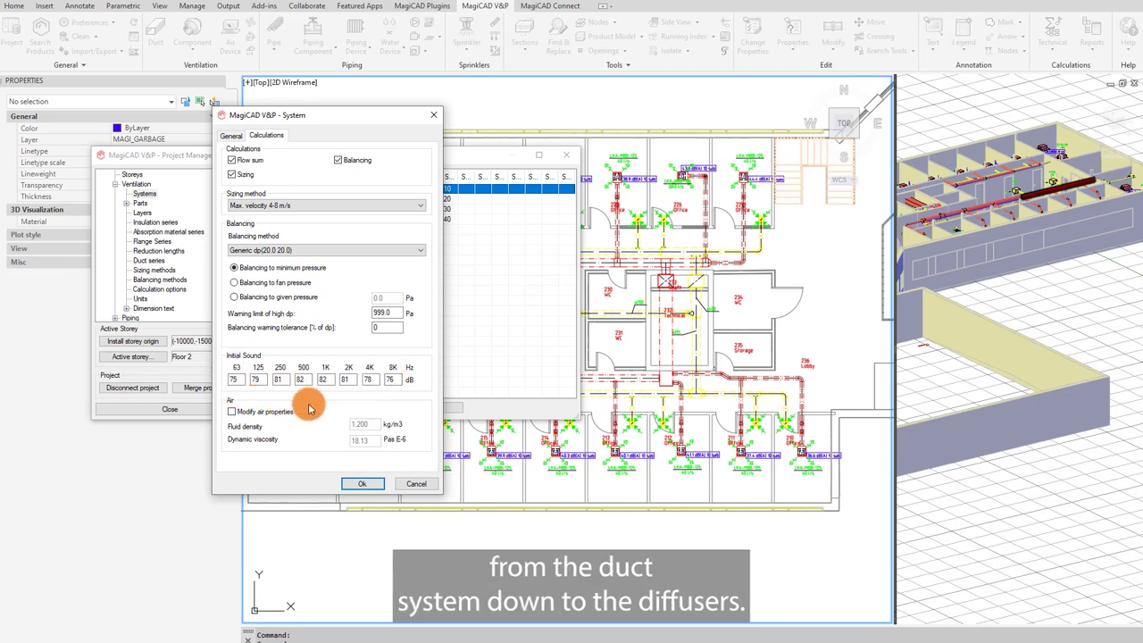
{"action": "left_click", "coordinate": [362, 483]}
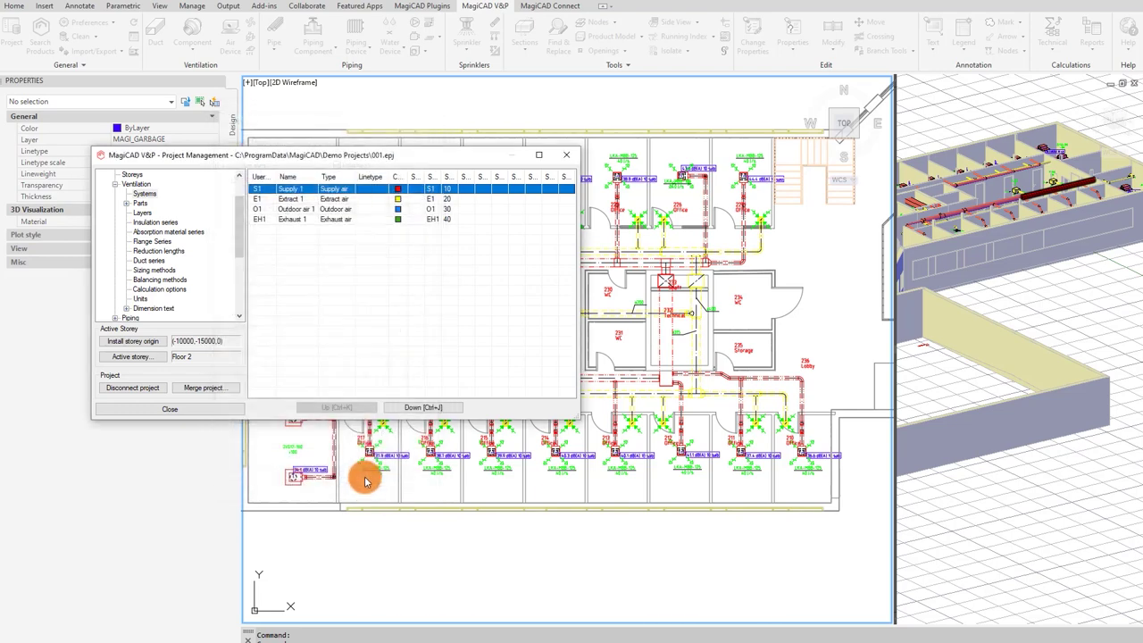
{"action": "left_click", "coordinate": [214, 413]}
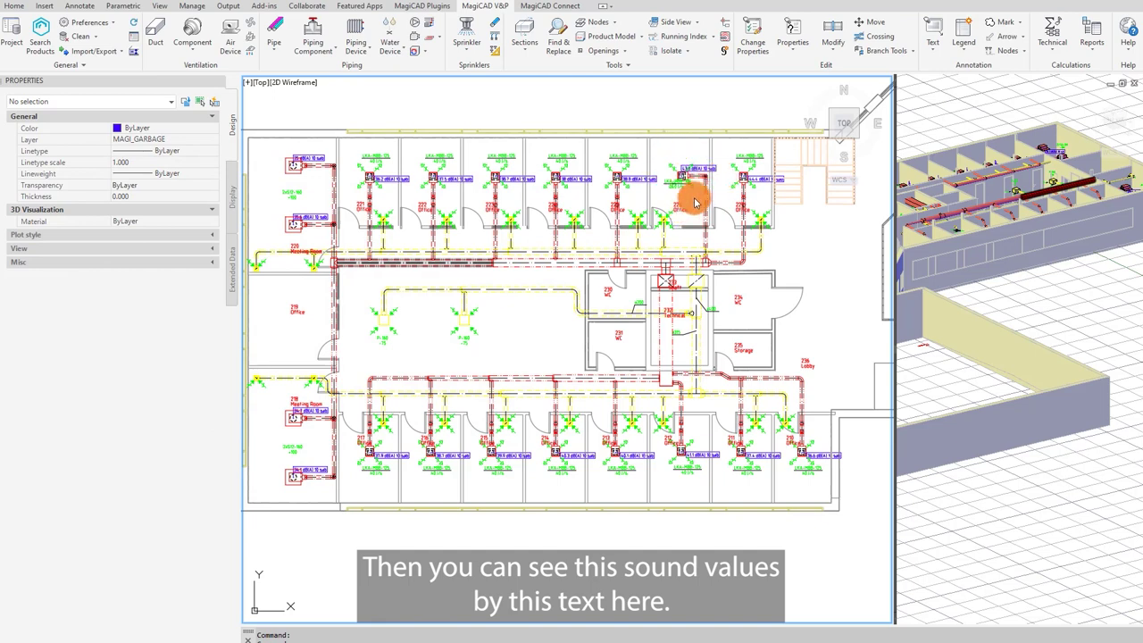
Step: Run Technical balancing on S1 Supply 1, saving the calculated data in the drawing
{"action": "left_click", "coordinate": [1055, 55]}
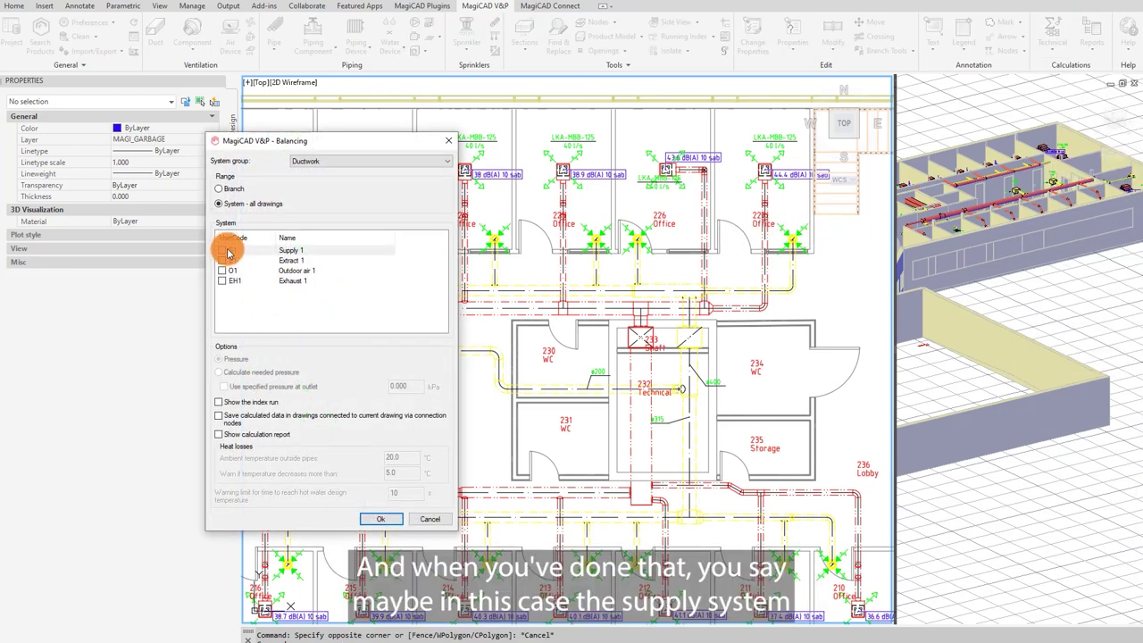
{"action": "left_click", "coordinate": [227, 254]}
{"action": "left_click", "coordinate": [222, 250]}
{"action": "left_click", "coordinate": [375, 516]}
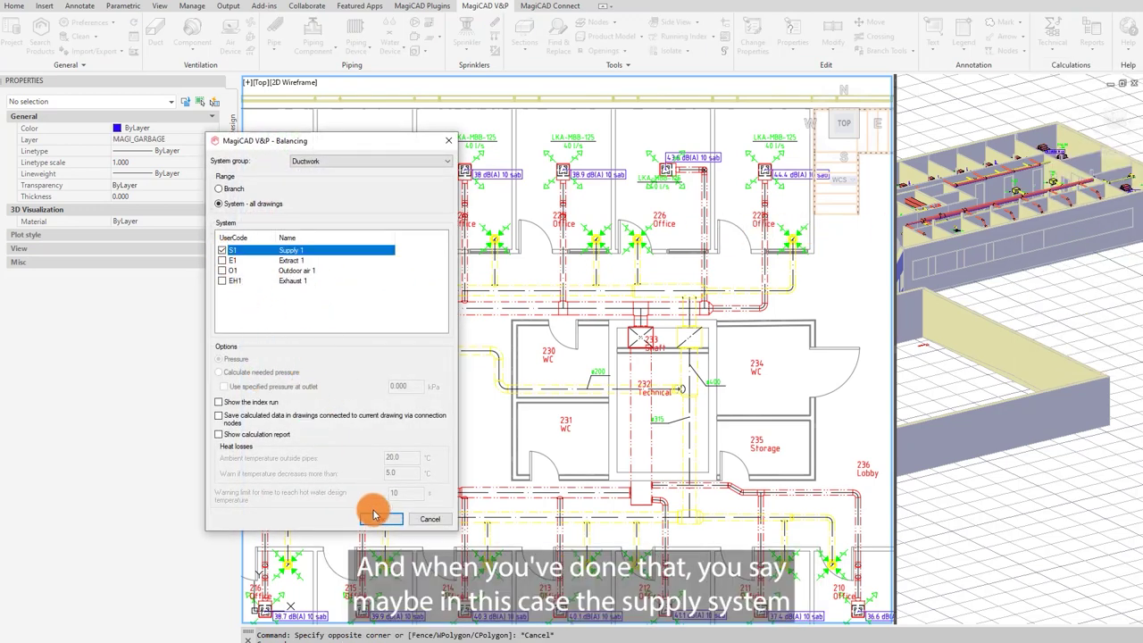
{"action": "left_click", "coordinate": [219, 415]}
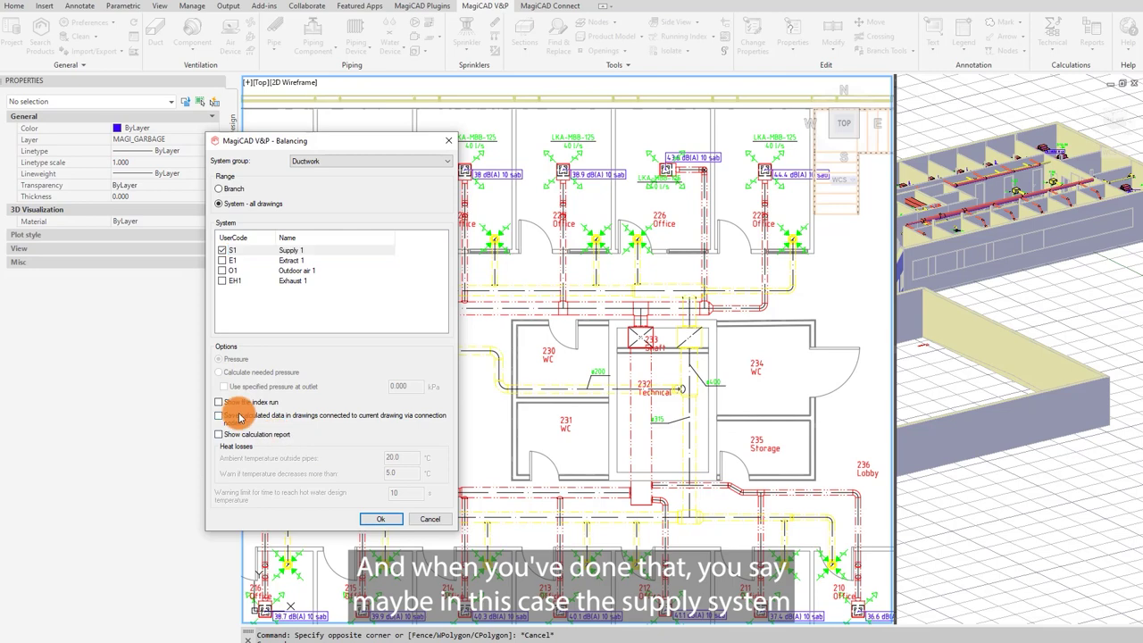
{"action": "left_click", "coordinate": [386, 516]}
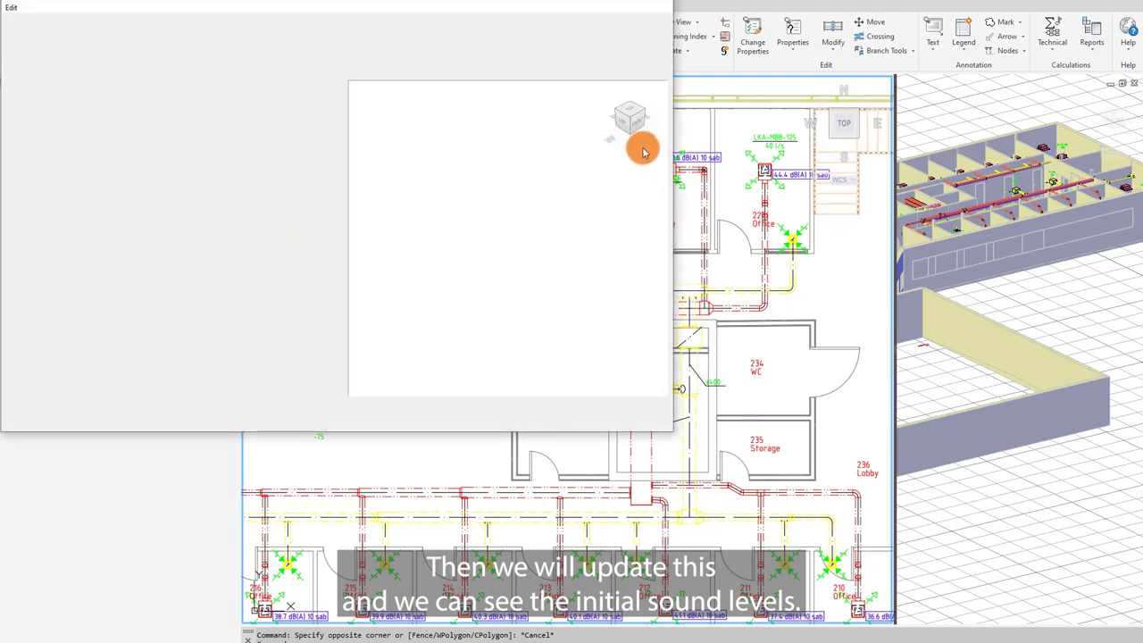
Step: Accept the sound results so office diffuser labels show about 37–44 dB(A)
{"action": "left_click", "coordinate": [546, 415]}
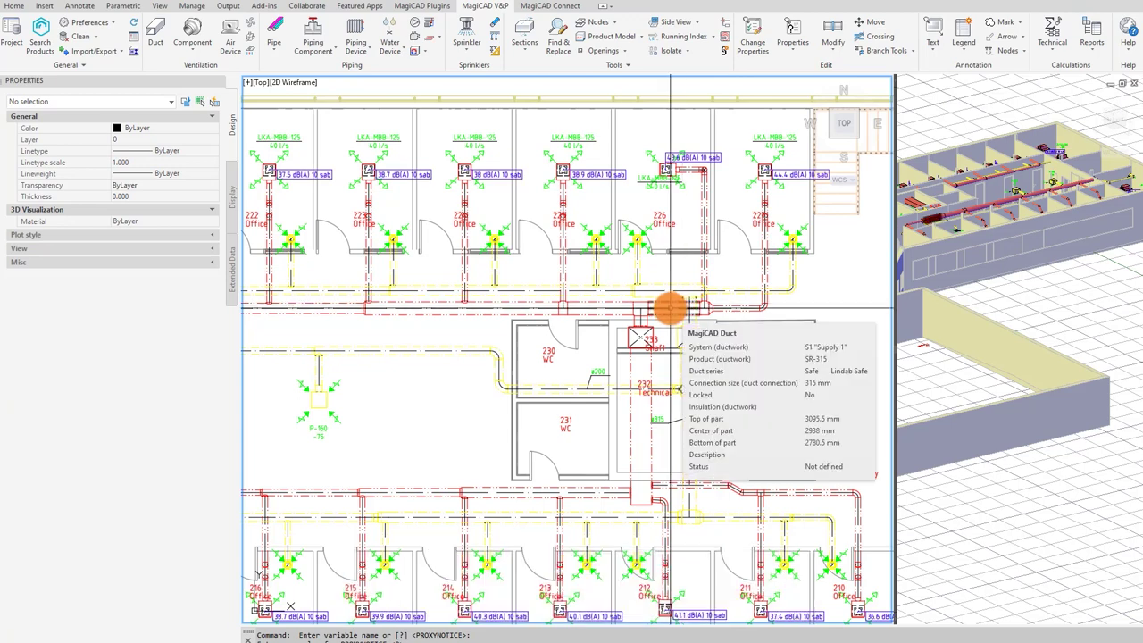
Step: Start LindQST for silencers and pick the supply duct for the silencer
{"action": "left_click", "coordinate": [431, 10]}
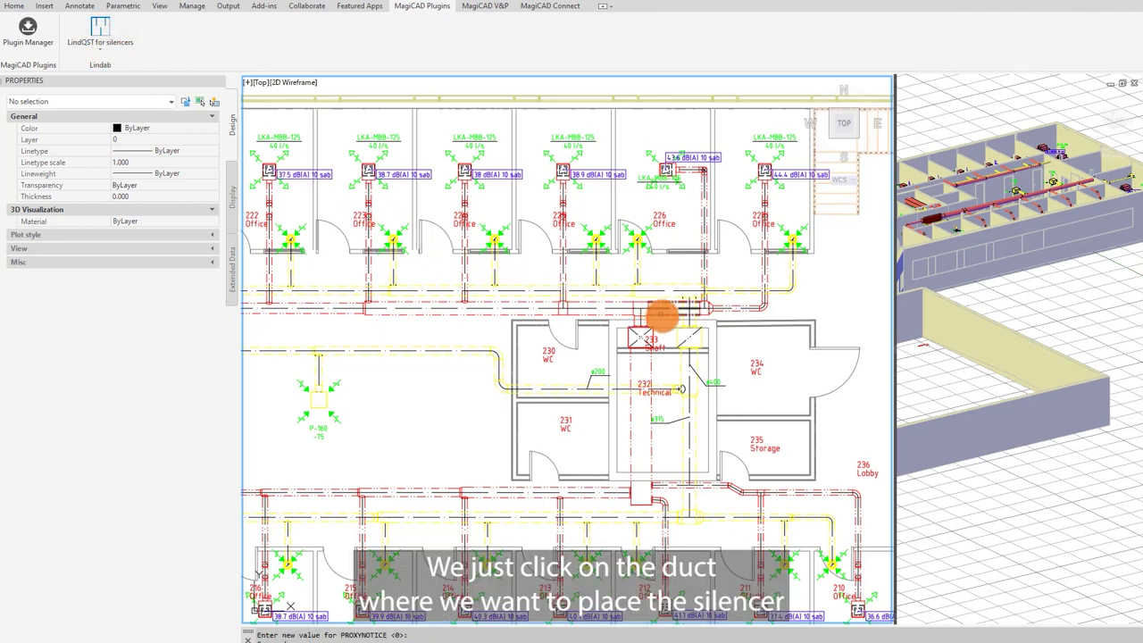
{"action": "left_click", "coordinate": [669, 314]}
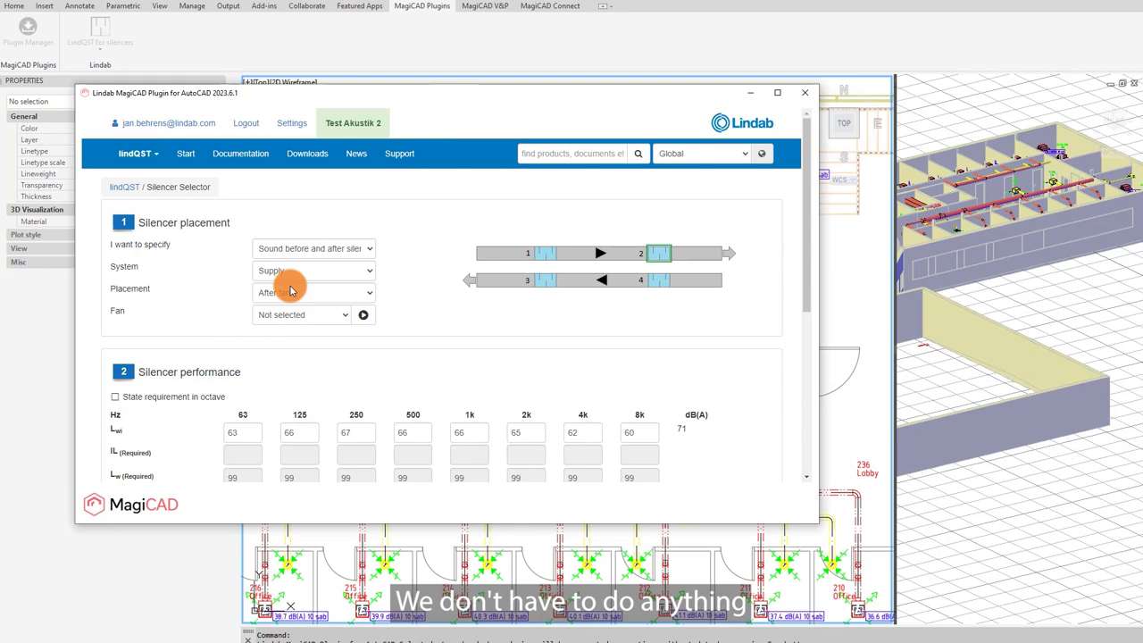
{"action": "scroll", "coordinate": [527, 301], "scroll_direction": "down", "scroll_amount": 1}
{"action": "scroll", "coordinate": [599, 277], "scroll_direction": "up", "scroll_amount": 1}
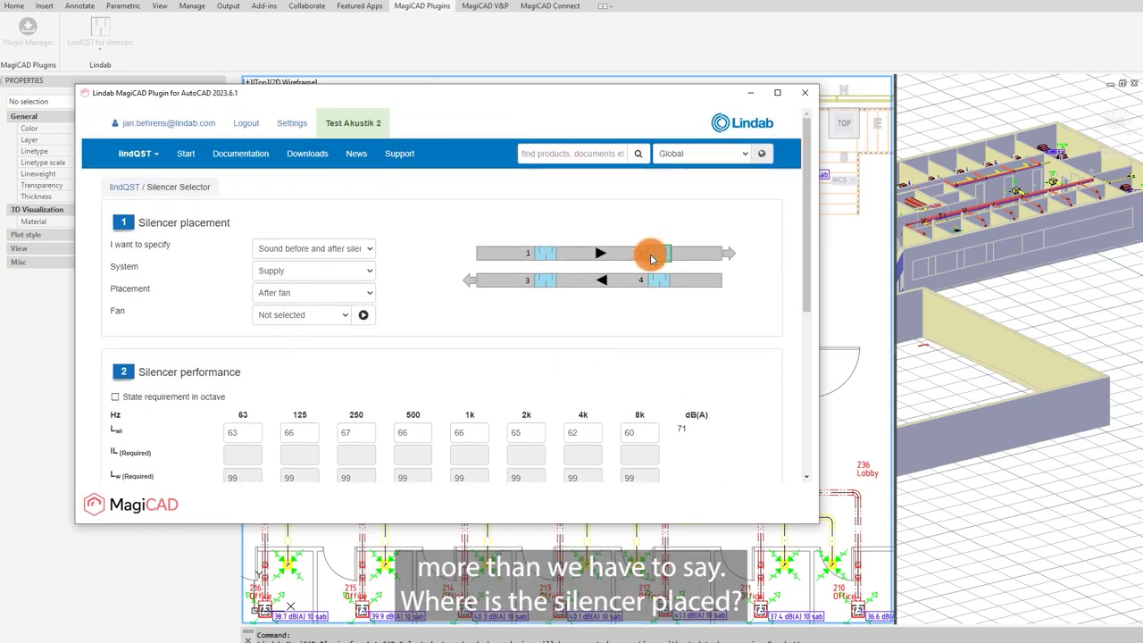
Step: Set position 2 after the fan with a 60 dB(A) Lwo target and update the search
{"action": "left_click", "coordinate": [667, 259]}
{"action": "scroll", "coordinate": [631, 301], "scroll_direction": "down", "scroll_amount": 2}
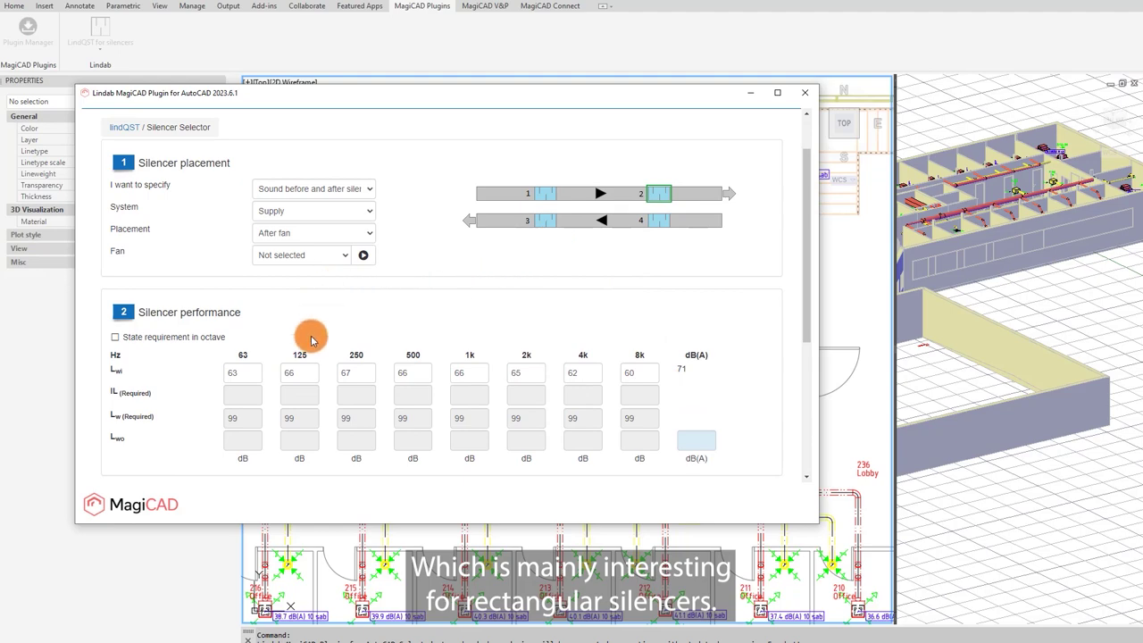
{"action": "scroll", "coordinate": [268, 330], "scroll_direction": "down", "scroll_amount": 2}
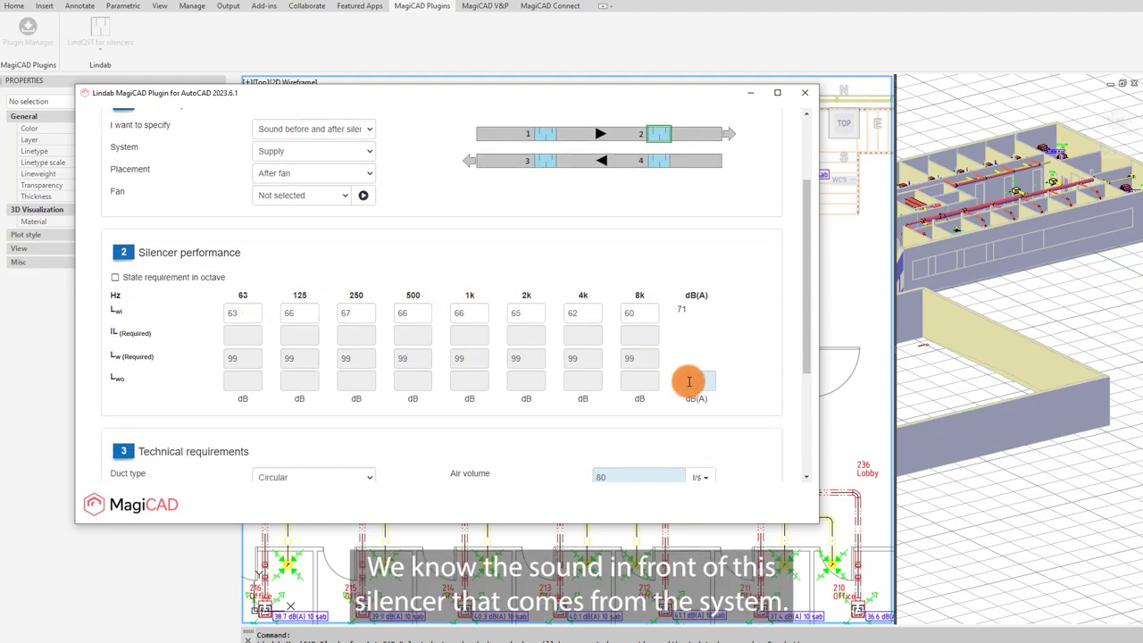
{"action": "left_click", "coordinate": [688, 382]}
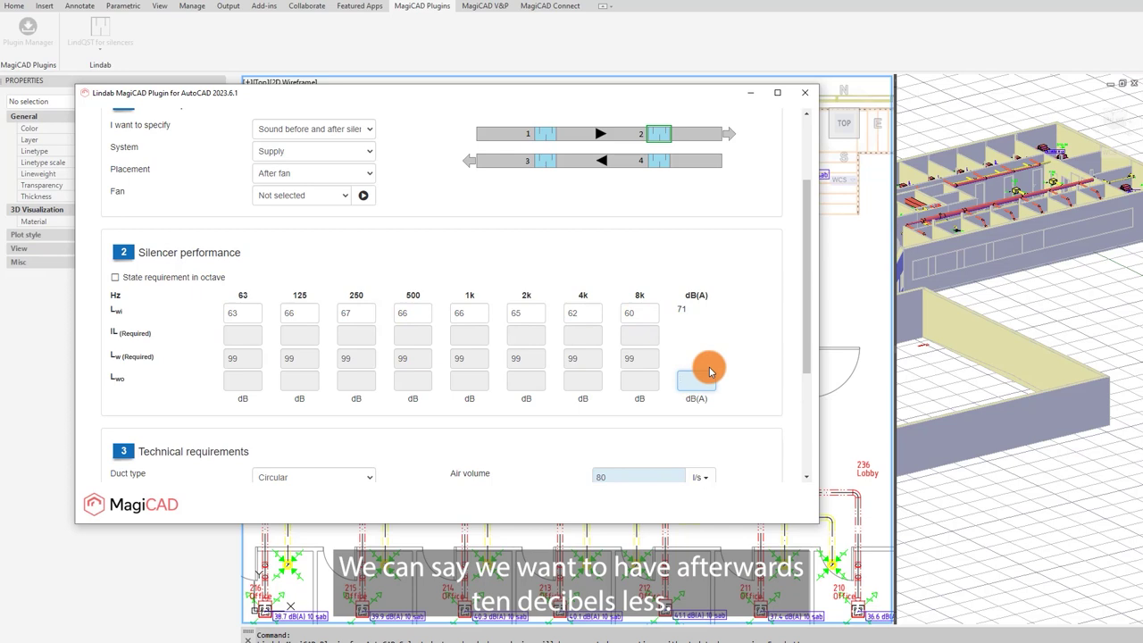
{"action": "left_click", "coordinate": [684, 312]}
{"action": "type", "text": "60"}
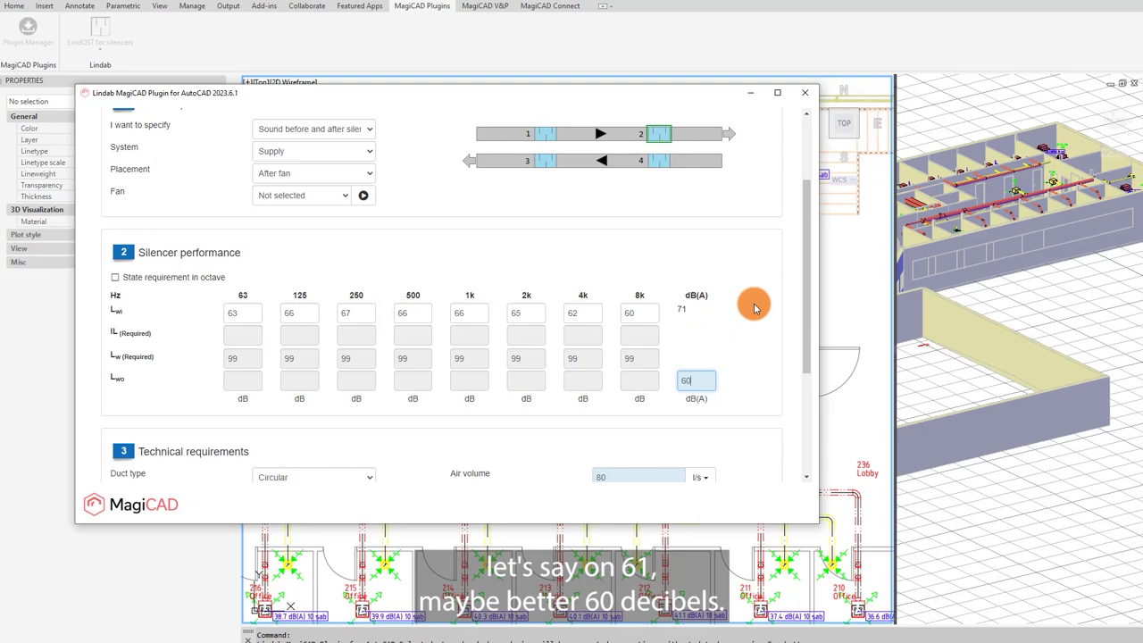
{"action": "scroll", "coordinate": [545, 420], "scroll_direction": "down", "scroll_amount": 3}
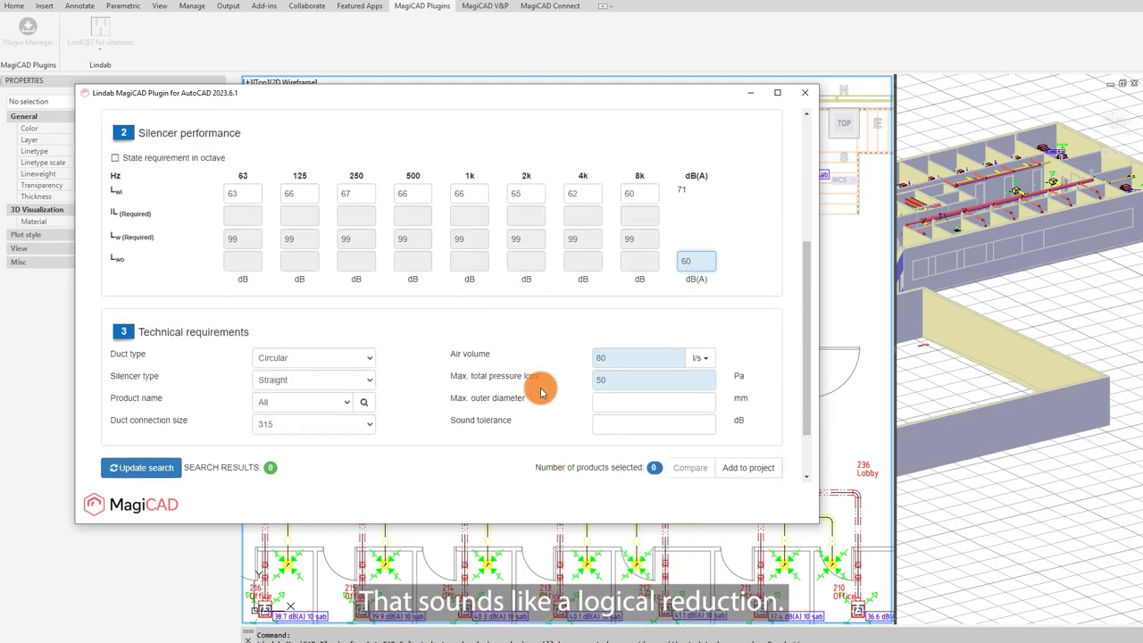
{"action": "scroll", "coordinate": [537, 384], "scroll_direction": "down", "scroll_amount": 2}
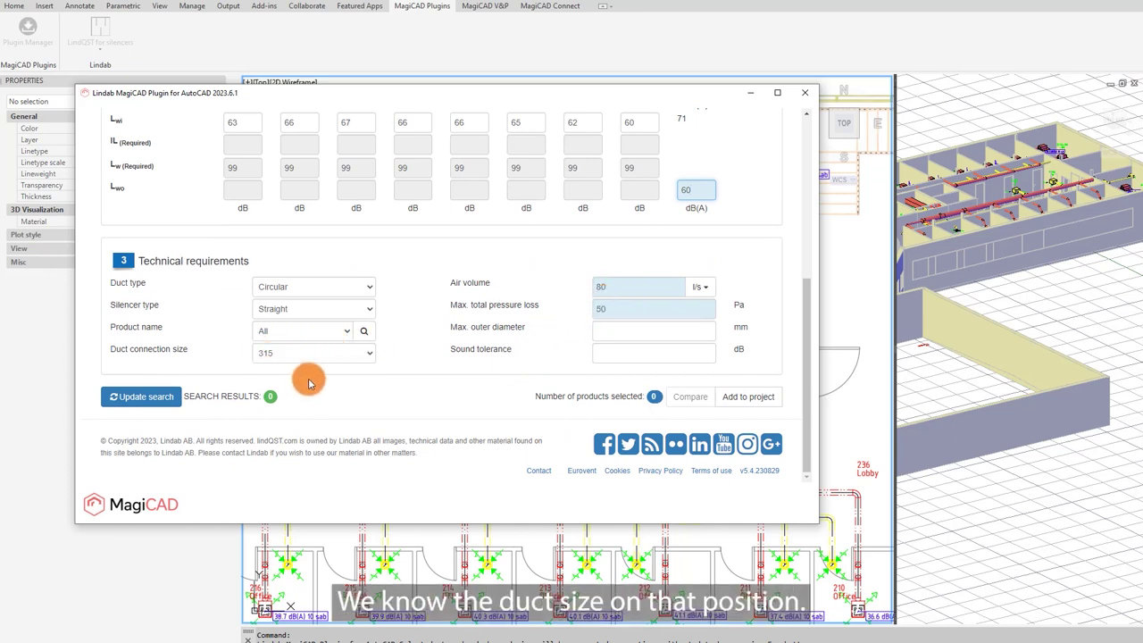
Step: Search for silencers meeting the 60 dB(A) target and scroll the results
{"action": "left_click", "coordinate": [157, 395]}
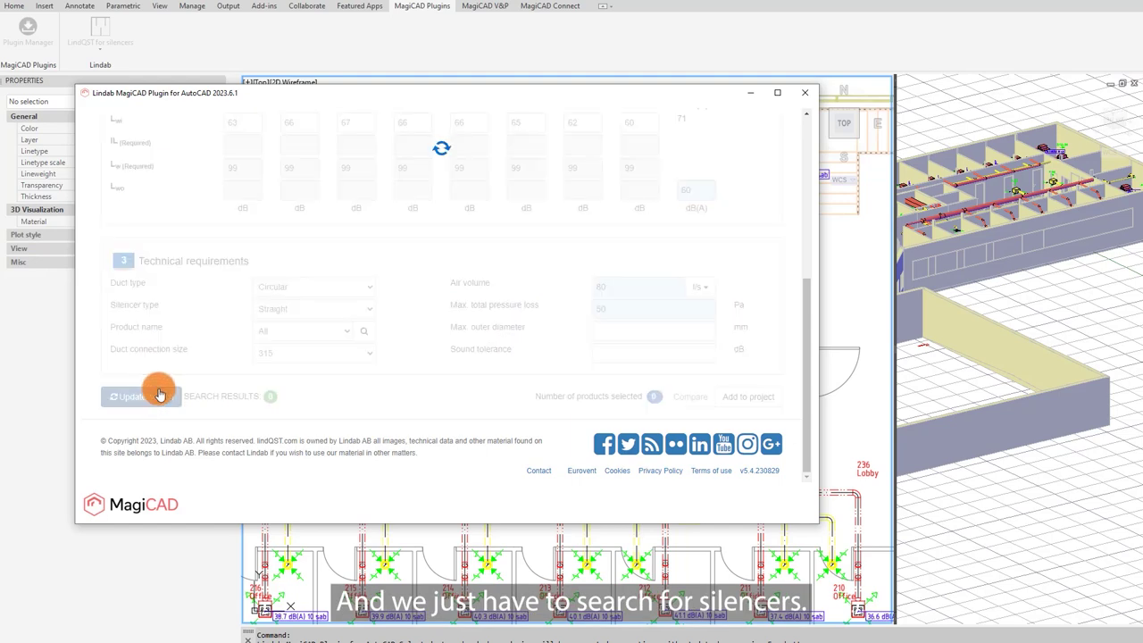
{"action": "scroll", "coordinate": [419, 368], "scroll_direction": "down", "scroll_amount": 3}
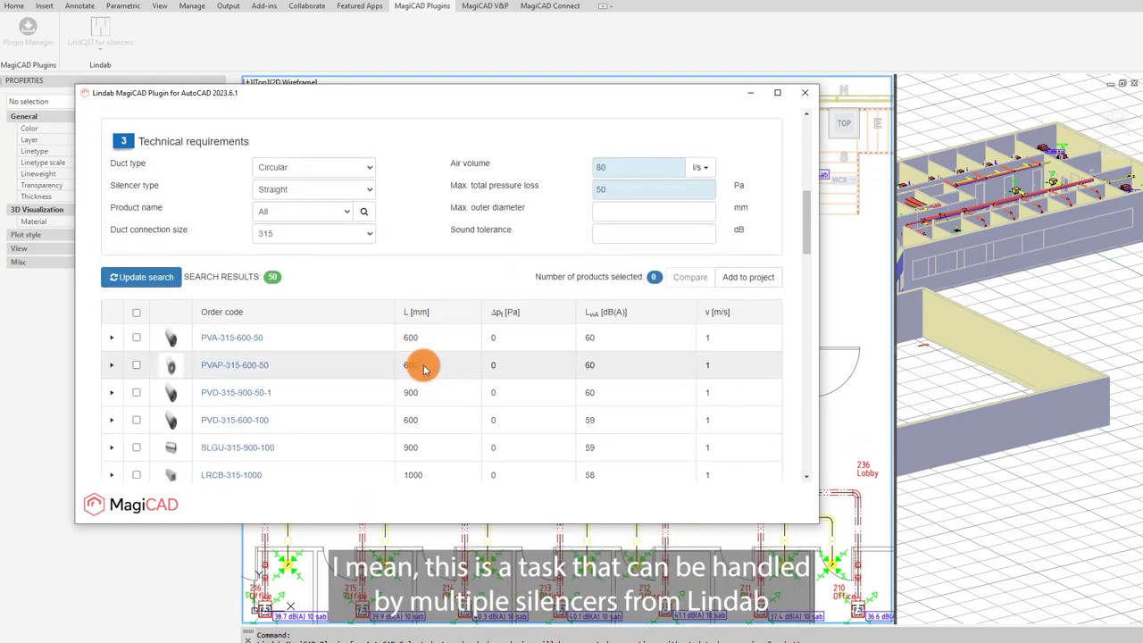
{"action": "scroll", "coordinate": [424, 367], "scroll_direction": "down", "scroll_amount": 1}
{"action": "scroll", "coordinate": [349, 344], "scroll_direction": "down", "scroll_amount": 1}
{"action": "scroll", "coordinate": [339, 349], "scroll_direction": "down", "scroll_amount": 3}
{"action": "scroll", "coordinate": [338, 350], "scroll_direction": "down", "scroll_amount": 1}
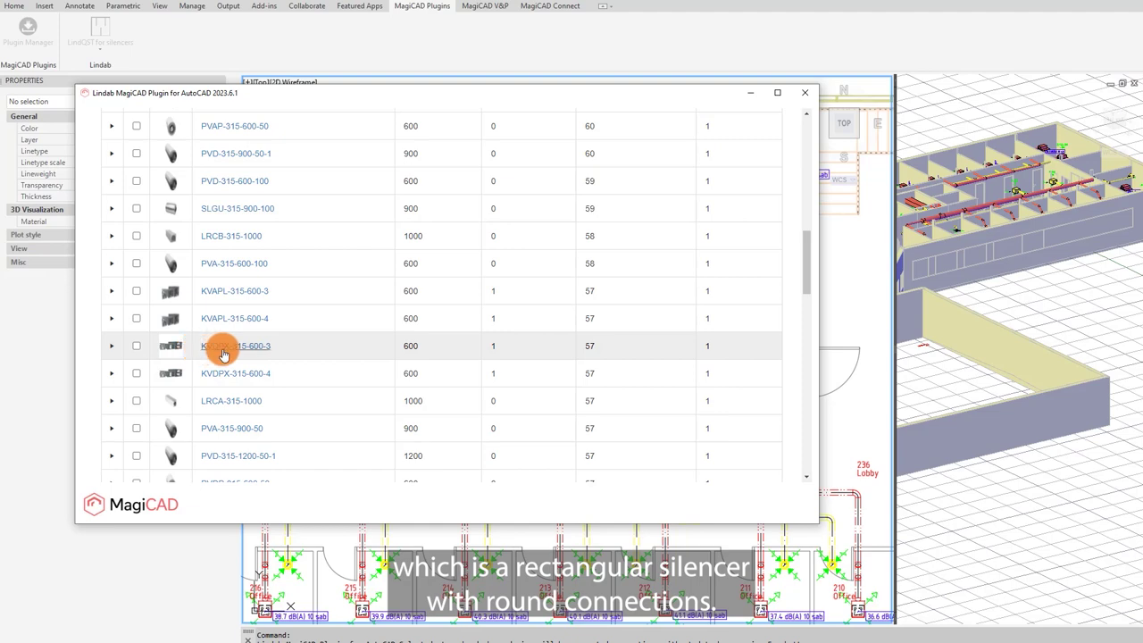
Step: Select KVDPX-315-600-3 and view its product images
{"action": "left_click", "coordinate": [113, 346]}
{"action": "scroll", "coordinate": [205, 375], "scroll_direction": "down", "scroll_amount": 3}
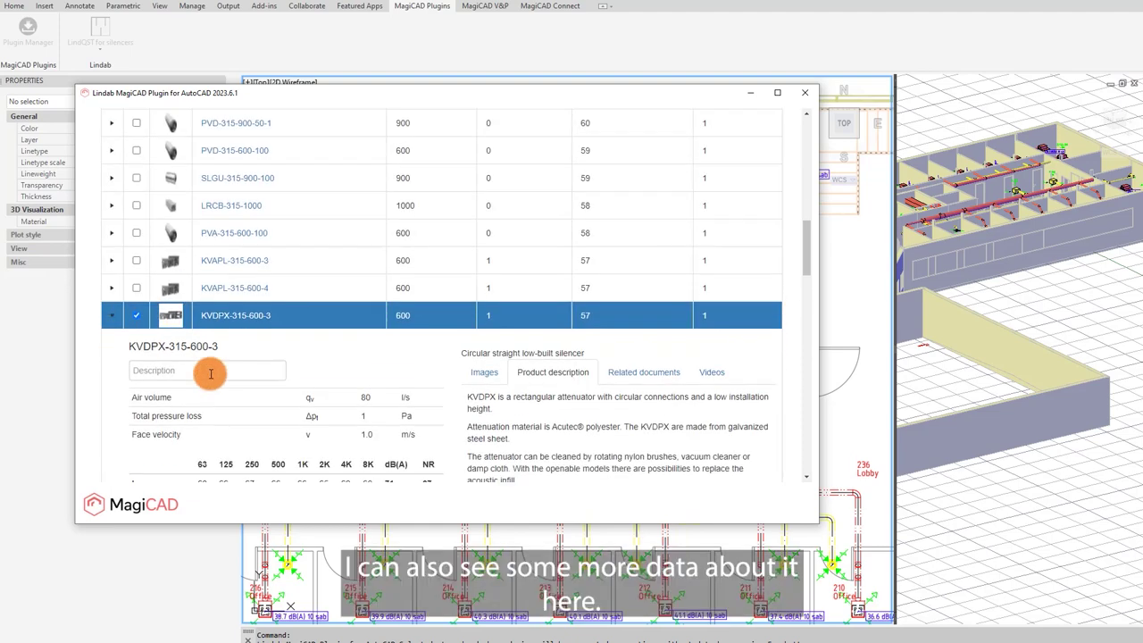
{"action": "left_click", "coordinate": [484, 282]}
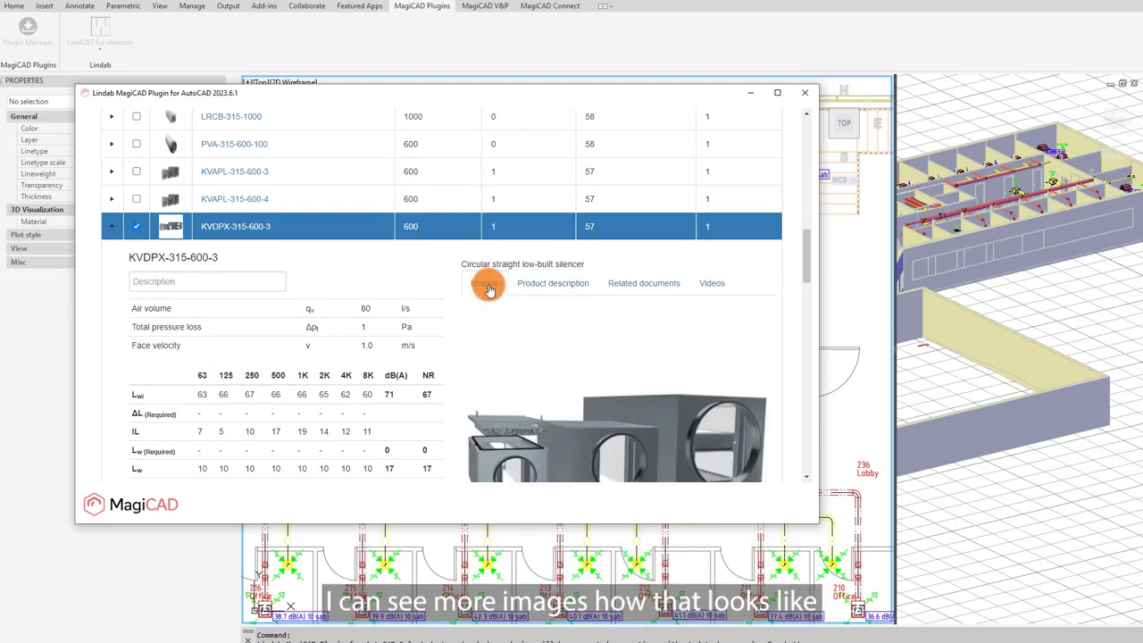
{"action": "scroll", "coordinate": [511, 350], "scroll_direction": "down", "scroll_amount": 3}
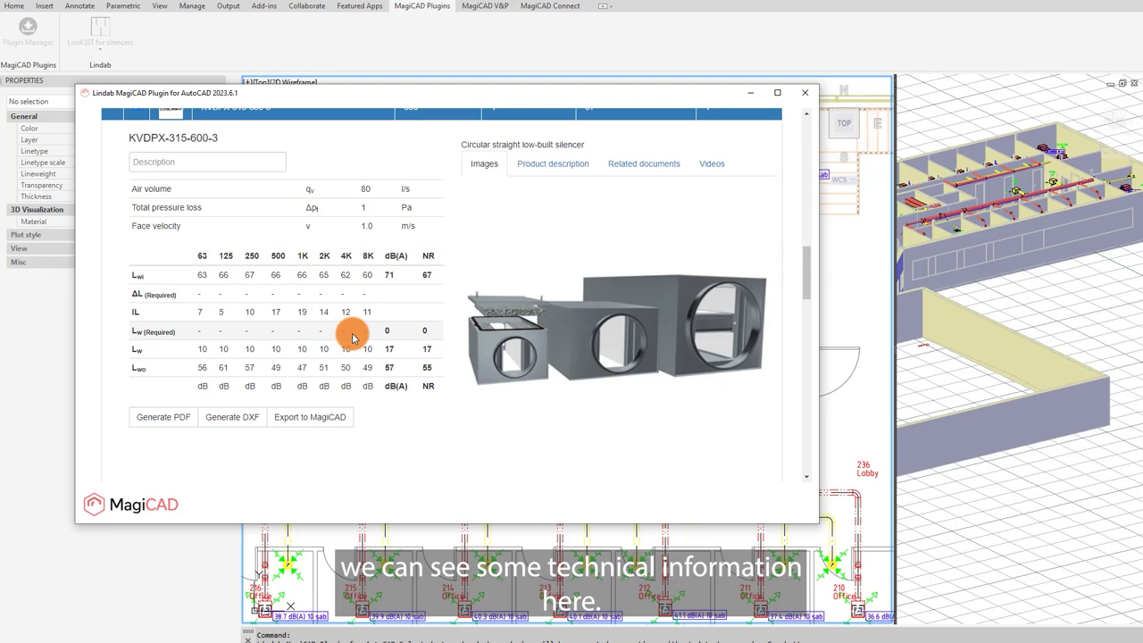
Step: Export the silencer to MagiCAD with user code 'X 600' and accept its symbol
{"action": "left_click", "coordinate": [333, 420]}
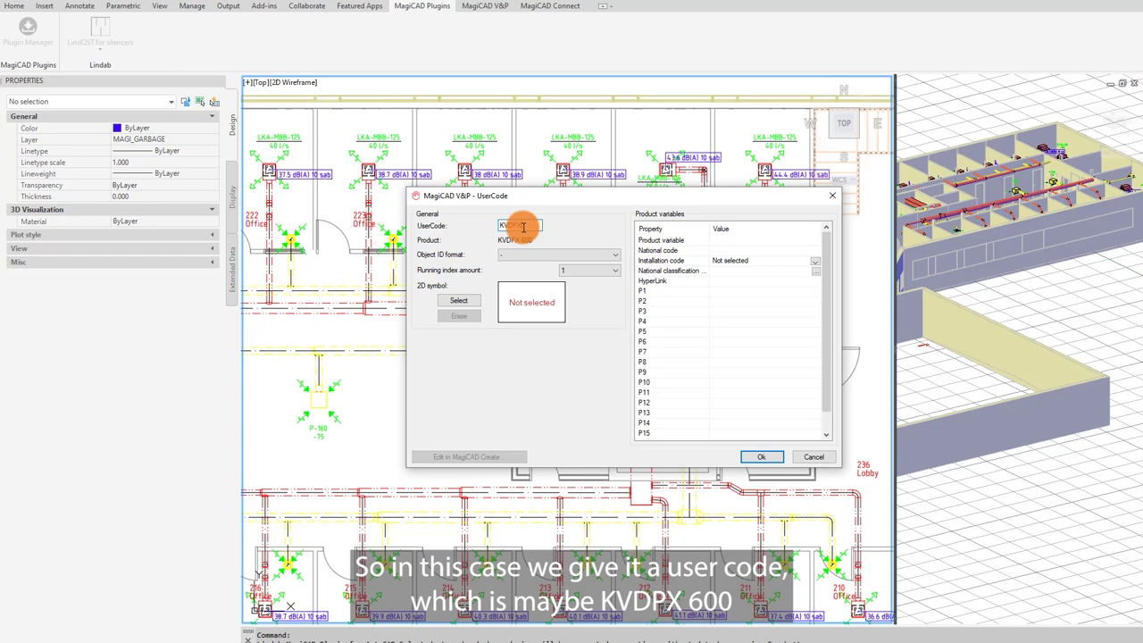
{"action": "type", "text": "X 600"}
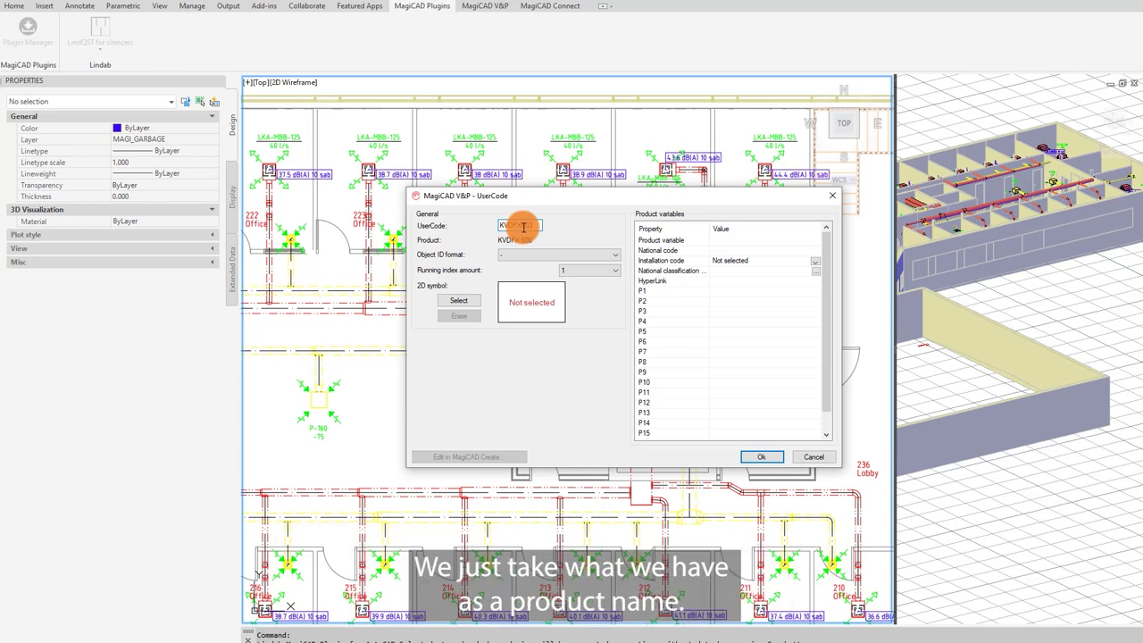
{"action": "left_click", "coordinate": [766, 460]}
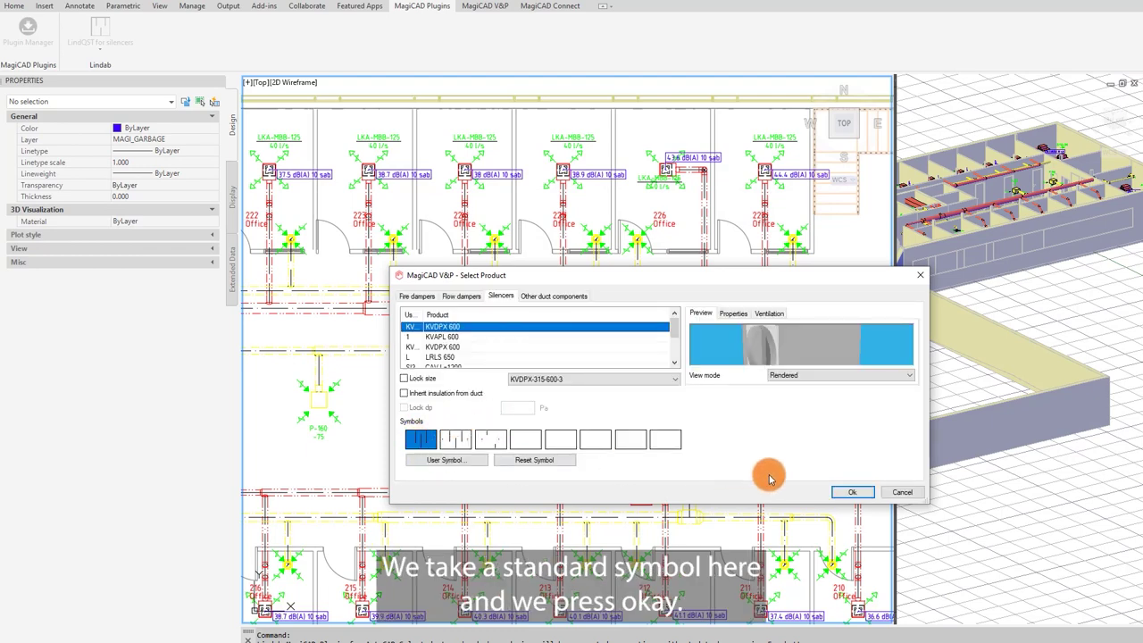
{"action": "left_click", "coordinate": [852, 496]}
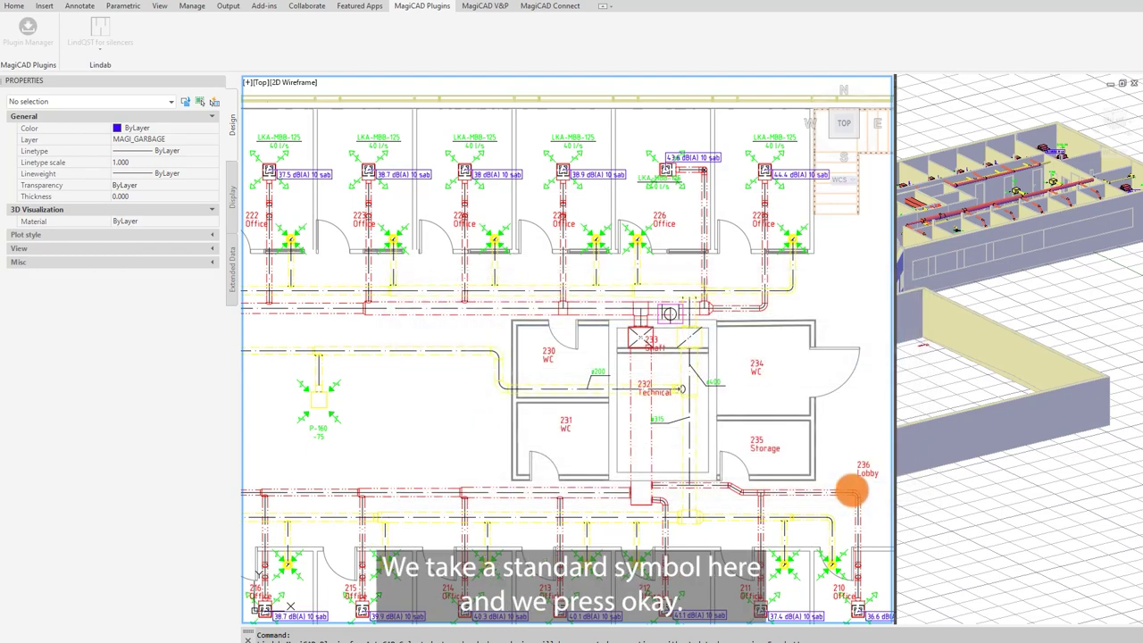
Step: Insert the KVDPX silencer on the supply duct just right of the shaft
{"action": "scroll", "coordinate": [665, 309], "scroll_direction": "up", "scroll_amount": 3}
{"action": "scroll", "coordinate": [665, 309], "scroll_direction": "up", "scroll_amount": 4}
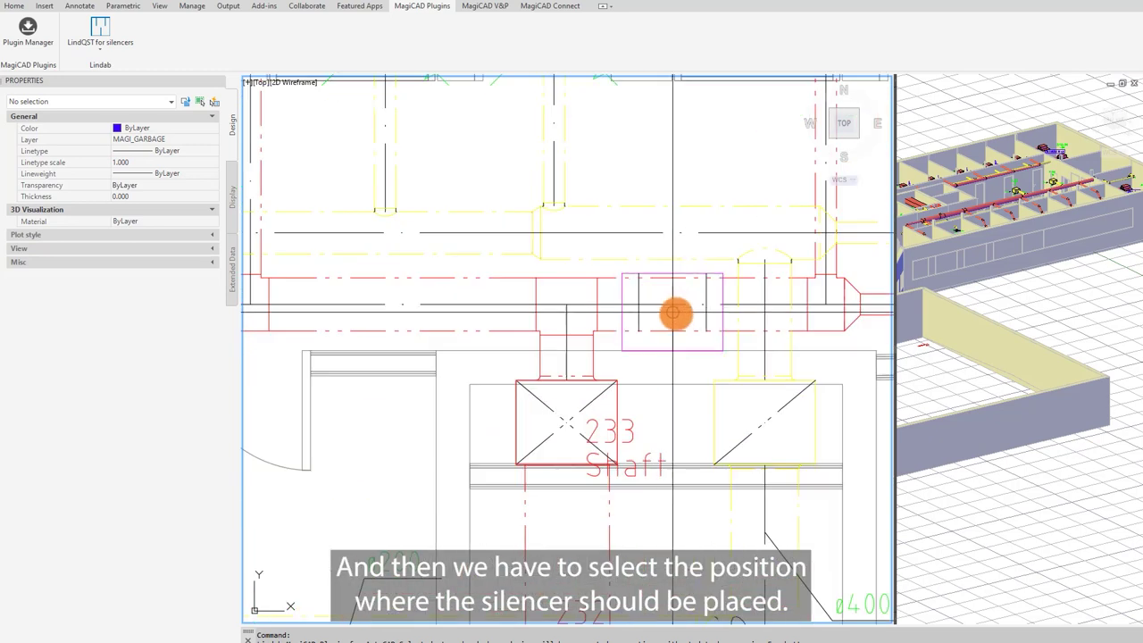
{"action": "scroll", "coordinate": [676, 312], "scroll_direction": "down", "scroll_amount": 2}
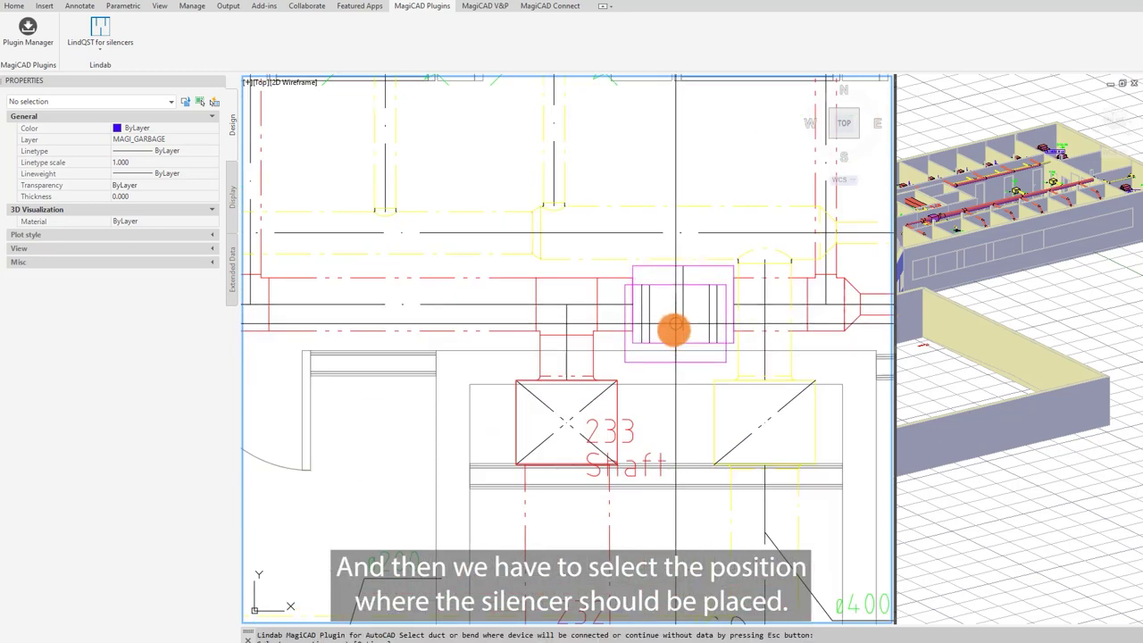
{"action": "scroll", "coordinate": [661, 393], "scroll_direction": "down", "scroll_amount": 1}
{"action": "scroll", "coordinate": [656, 460], "scroll_direction": "down", "scroll_amount": 3}
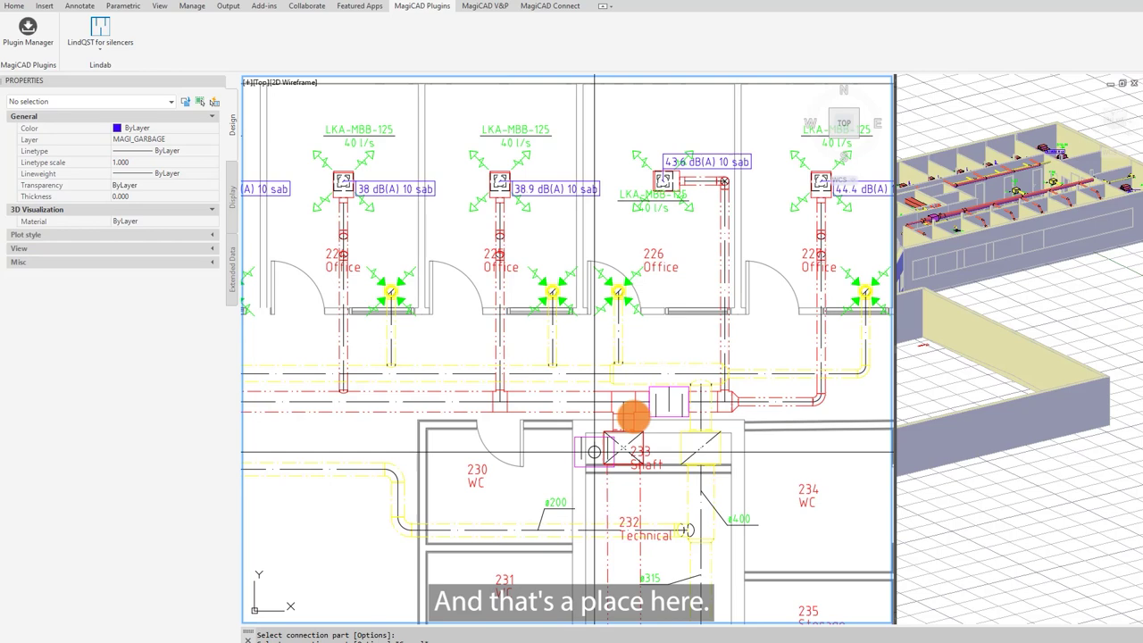
{"action": "left_click", "coordinate": [627, 407]}
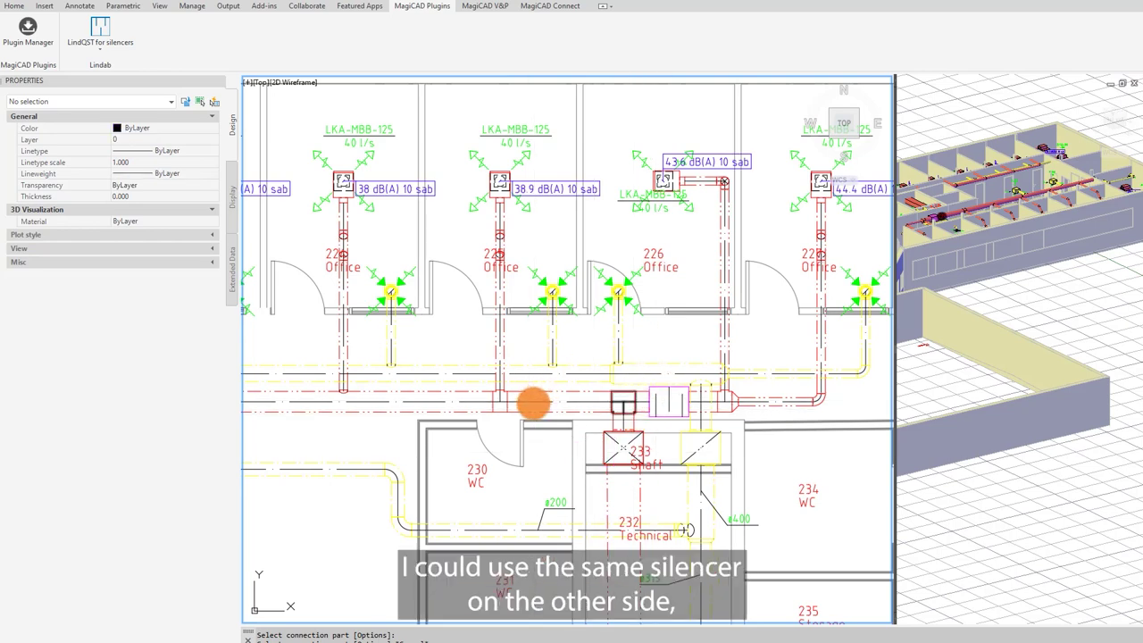
{"action": "key", "text": "Escape"}
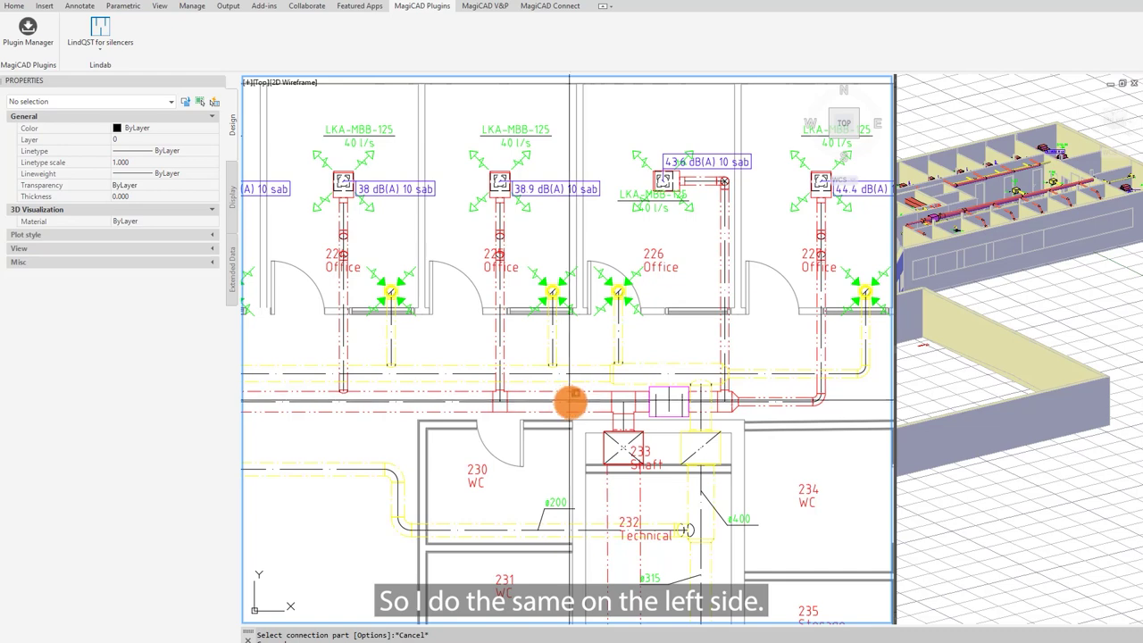
{"action": "key", "text": "Return"}
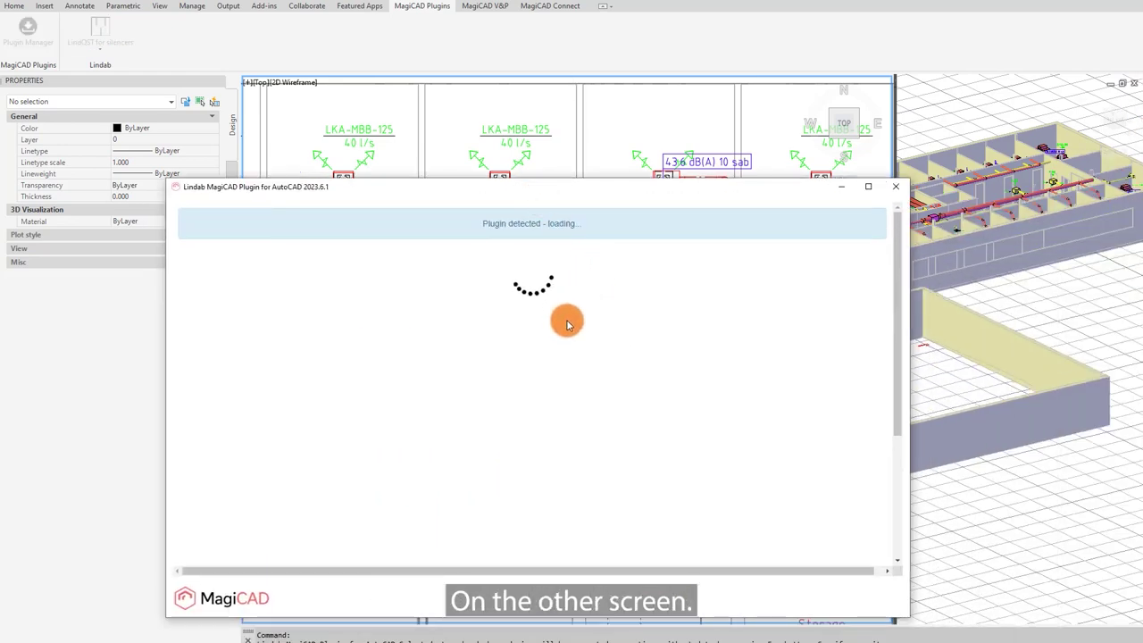
Step: Enter a 60 dB(A) Lwo target and update the search for 315 silencers at 400 l/s
{"action": "scroll", "coordinate": [533, 407], "scroll_direction": "down", "scroll_amount": 1}
{"action": "scroll", "coordinate": [533, 406], "scroll_direction": "down", "scroll_amount": 2}
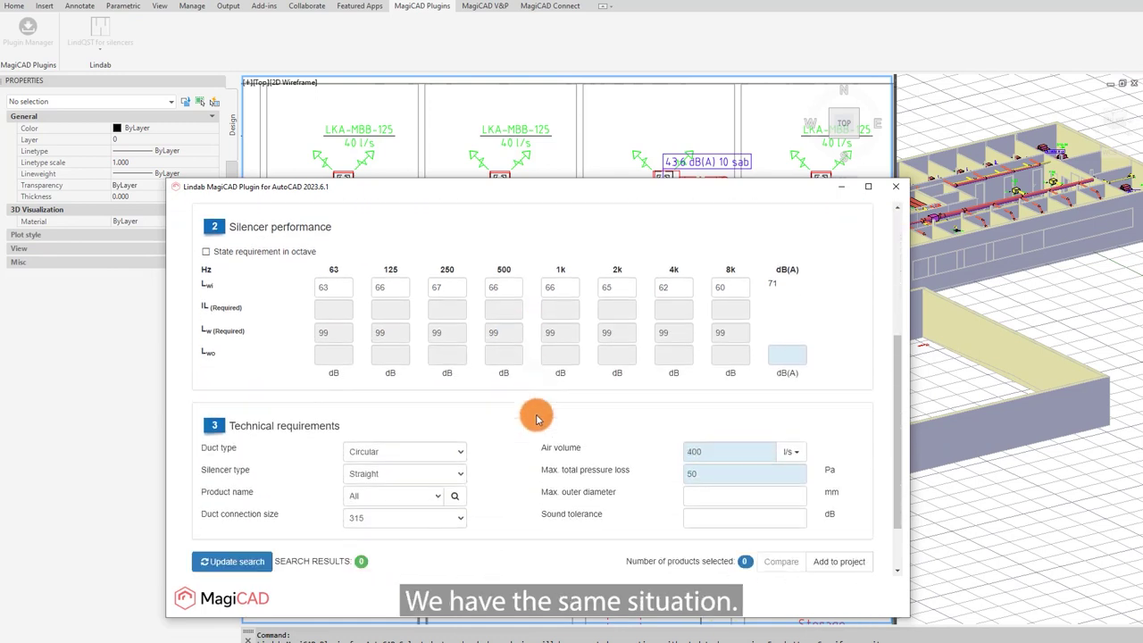
{"action": "left_click", "coordinate": [789, 350]}
{"action": "type", "text": "60"}
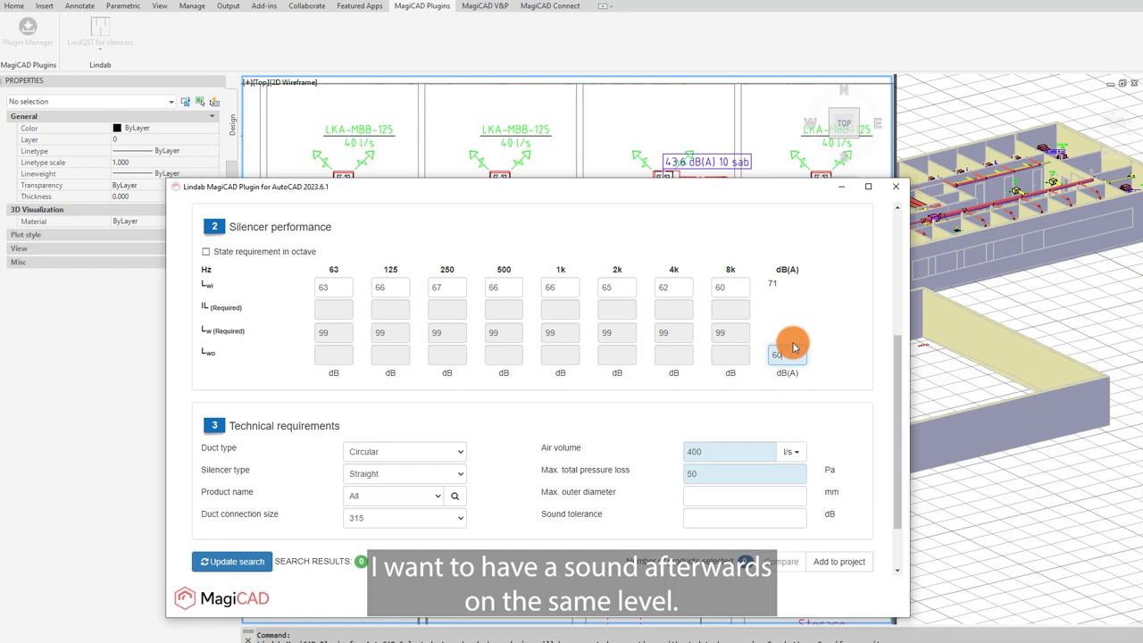
{"action": "scroll", "coordinate": [744, 435], "scroll_direction": "down", "scroll_amount": 1}
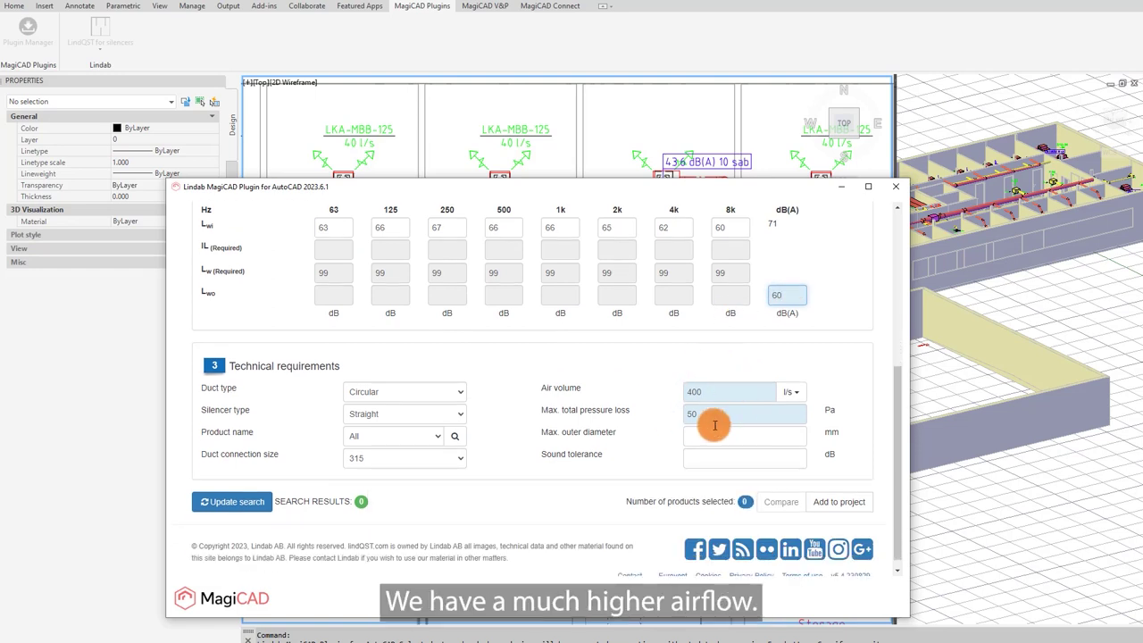
{"action": "scroll", "coordinate": [731, 411], "scroll_direction": "down", "scroll_amount": 1}
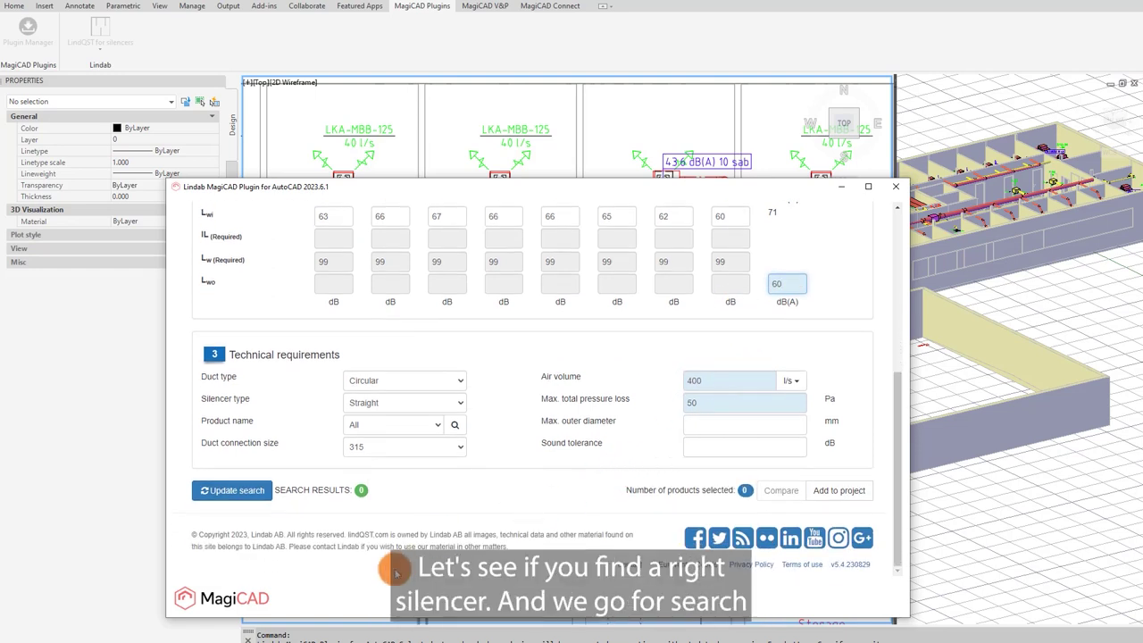
{"action": "left_click", "coordinate": [233, 493]}
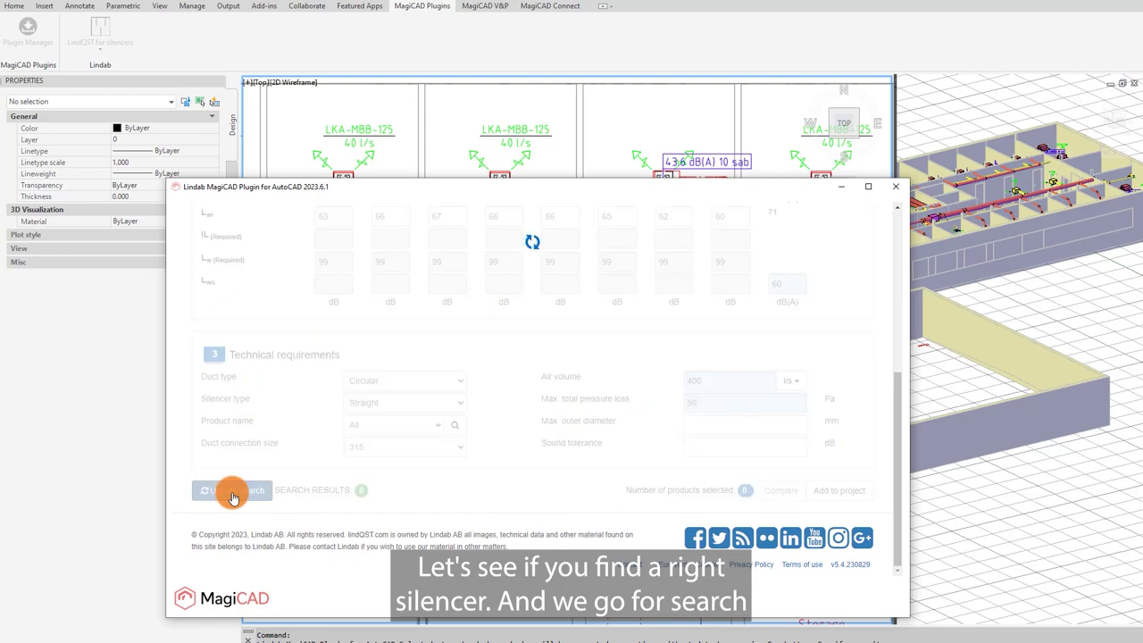
{"action": "scroll", "coordinate": [228, 474], "scroll_direction": "down", "scroll_amount": 2}
{"action": "scroll", "coordinate": [268, 503], "scroll_direction": "down", "scroll_amount": 2}
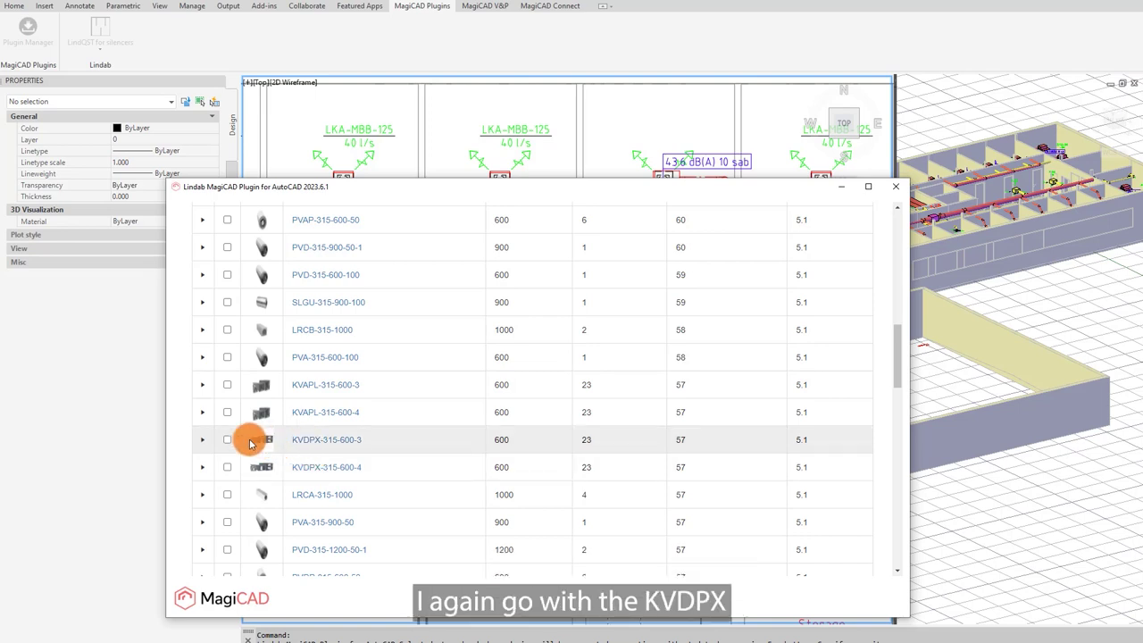
Step: Export a KVDPX result with user code KVDPX and insert it on the duct left of the shaft
{"action": "left_click", "coordinate": [317, 444]}
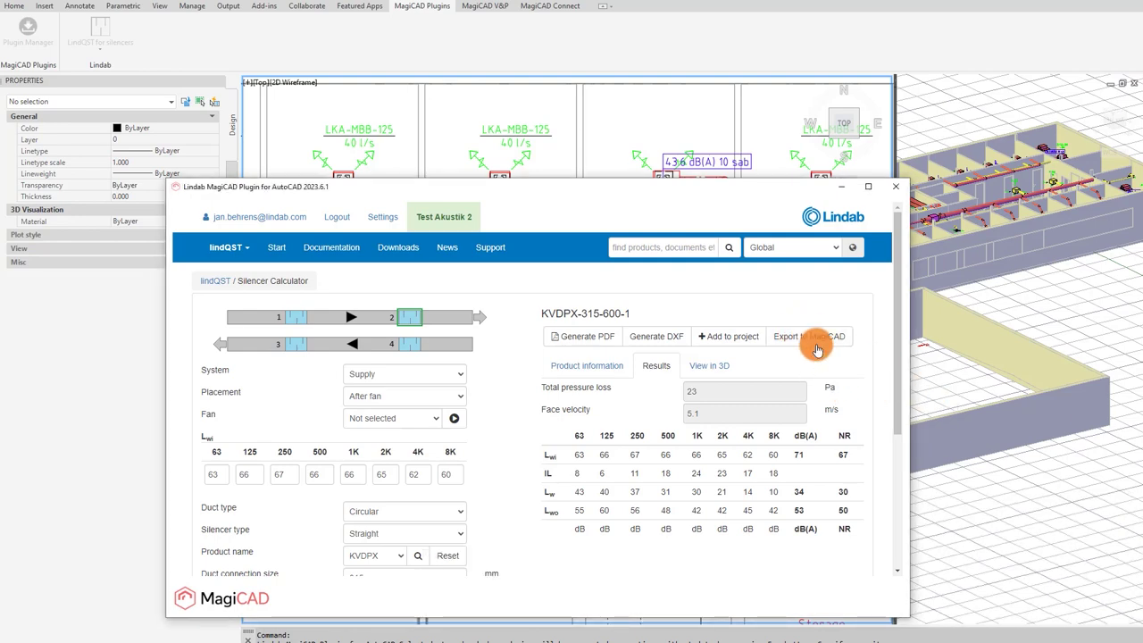
{"action": "left_click", "coordinate": [815, 349]}
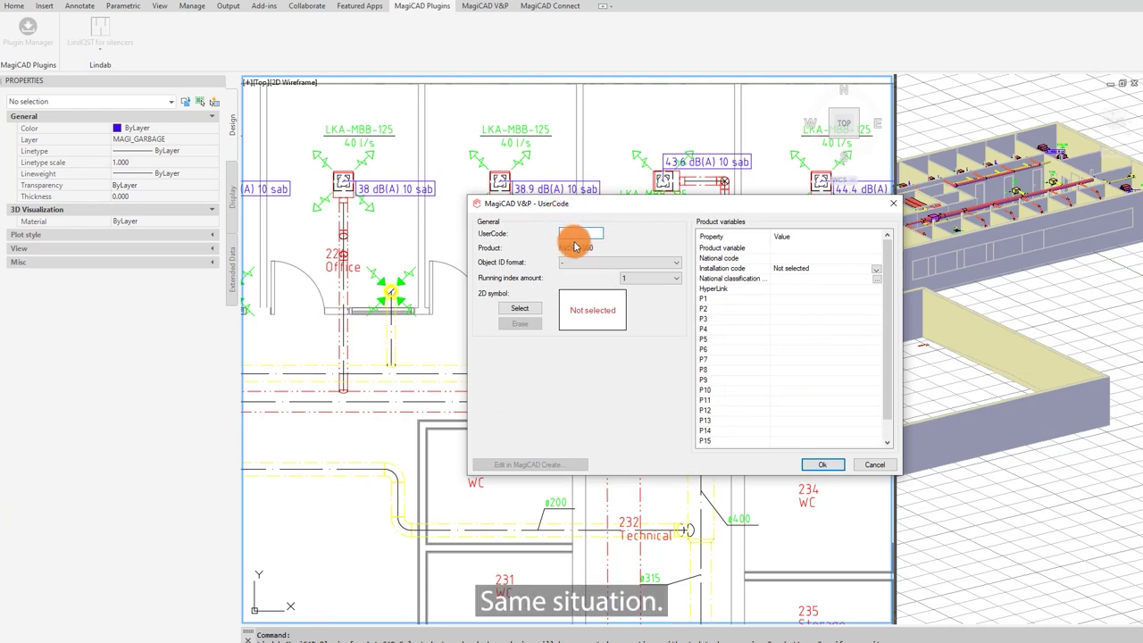
{"action": "left_click", "coordinate": [598, 234]}
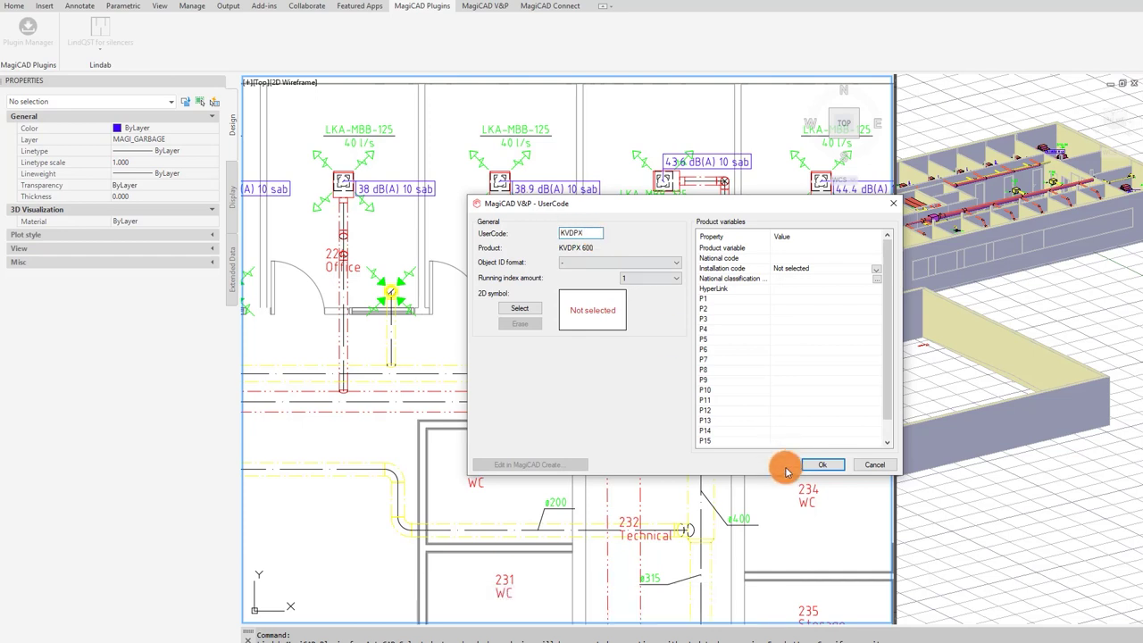
{"action": "left_click", "coordinate": [833, 466]}
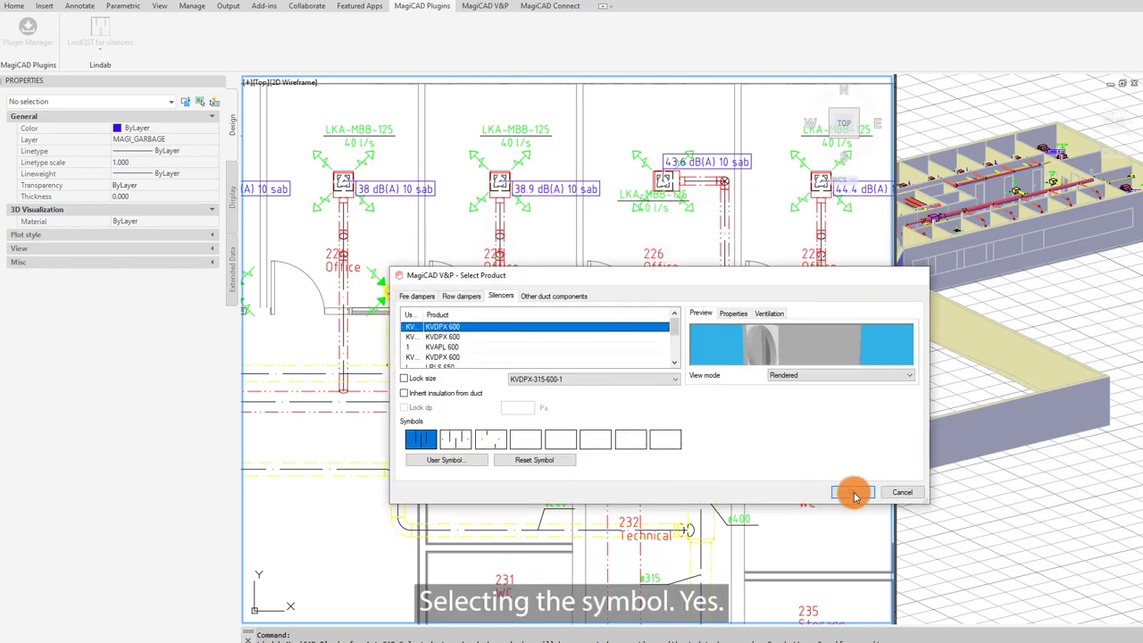
{"action": "left_click", "coordinate": [853, 493]}
{"action": "left_click", "coordinate": [561, 401]}
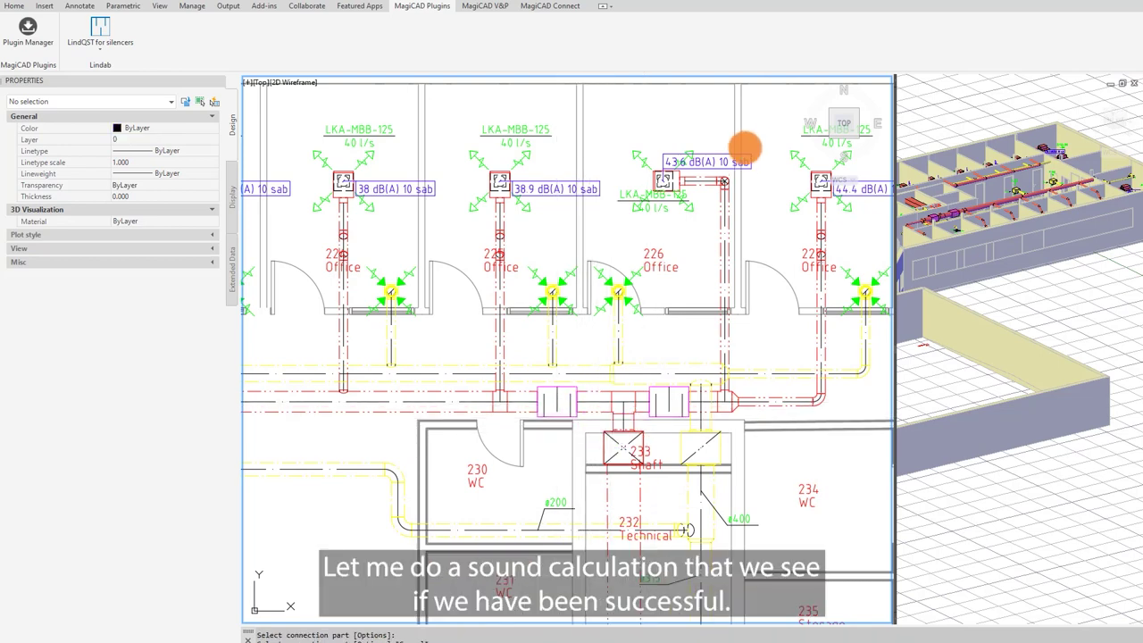
Step: Rebalance Supply 1 and update the model, bringing upper offices to about 26–34 dB(A)
{"action": "left_click", "coordinate": [487, 7]}
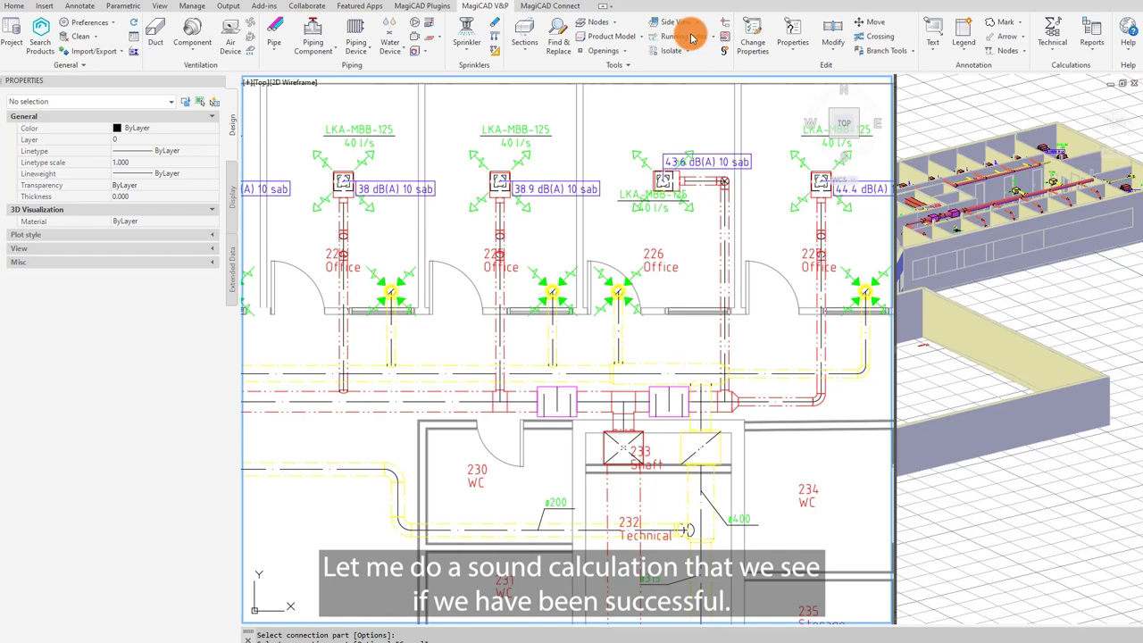
{"action": "left_click", "coordinate": [1051, 36]}
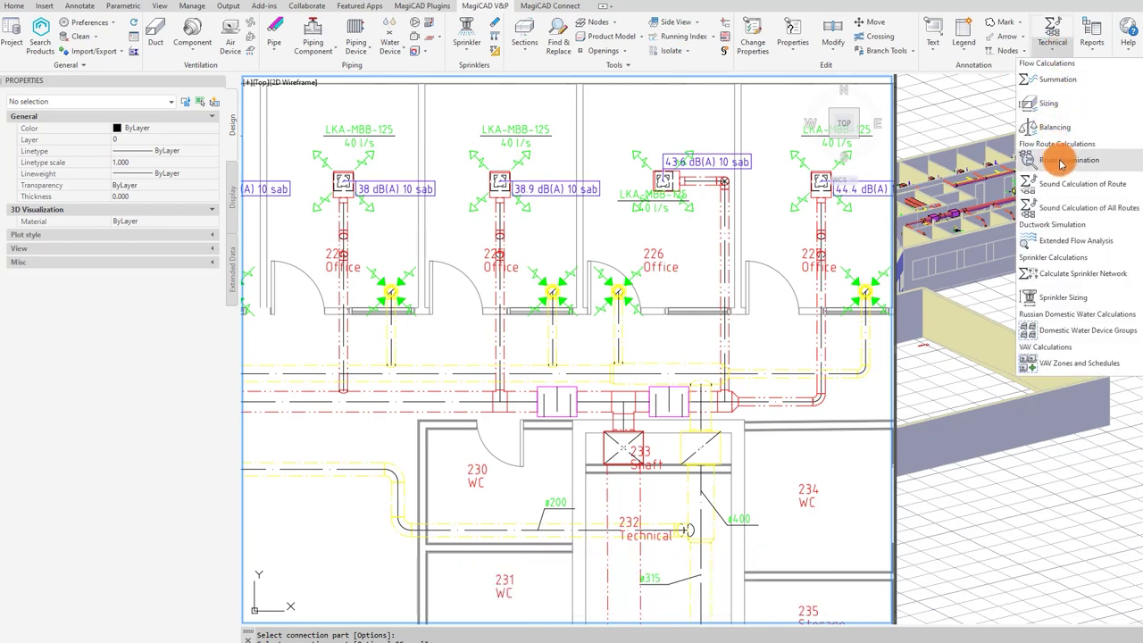
{"action": "left_click", "coordinate": [1055, 206]}
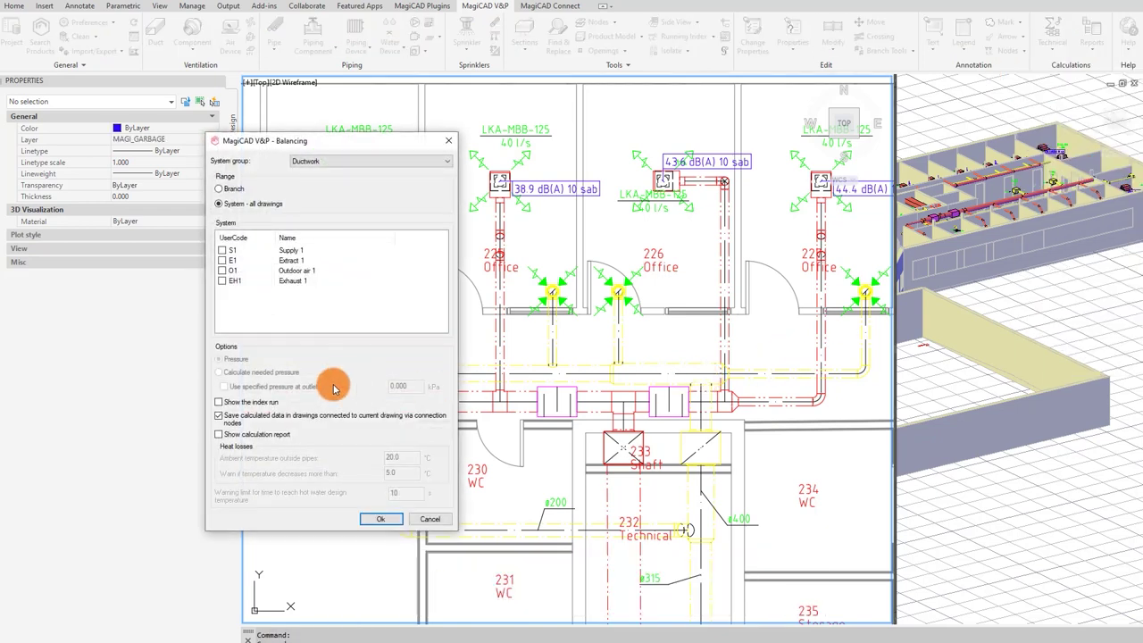
{"action": "left_click", "coordinate": [397, 519]}
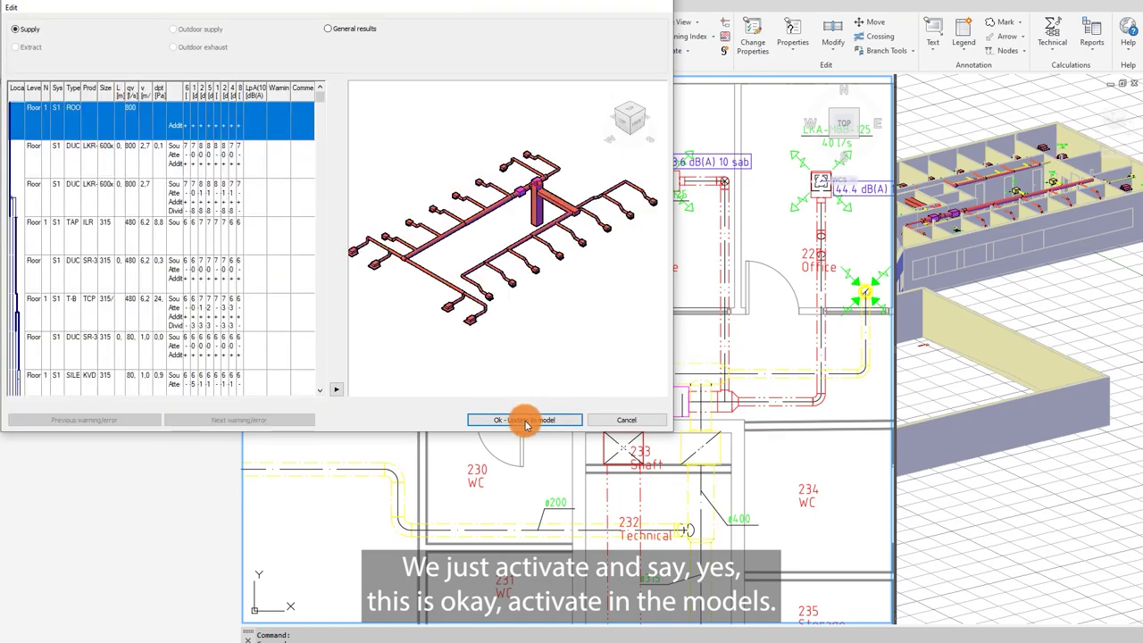
{"action": "left_click", "coordinate": [525, 419]}
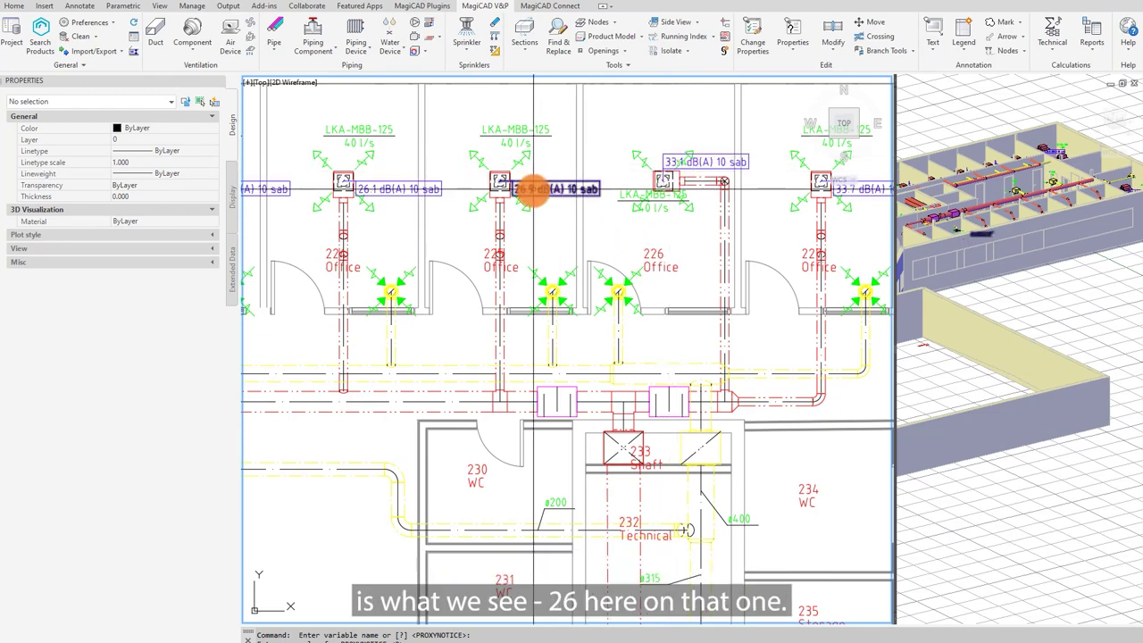
Step: Pan down to offices 210–214, whose diffusers still read about 37–41 dB(A)
{"action": "mouse_move", "coordinate": [581, 311]}
{"action": "middle_mouse_down"}
{"action": "mouse_move", "coordinate": [545, 234]}
{"action": "mouse_move", "coordinate": [530, 36]}
{"action": "middle_mouse_up"}
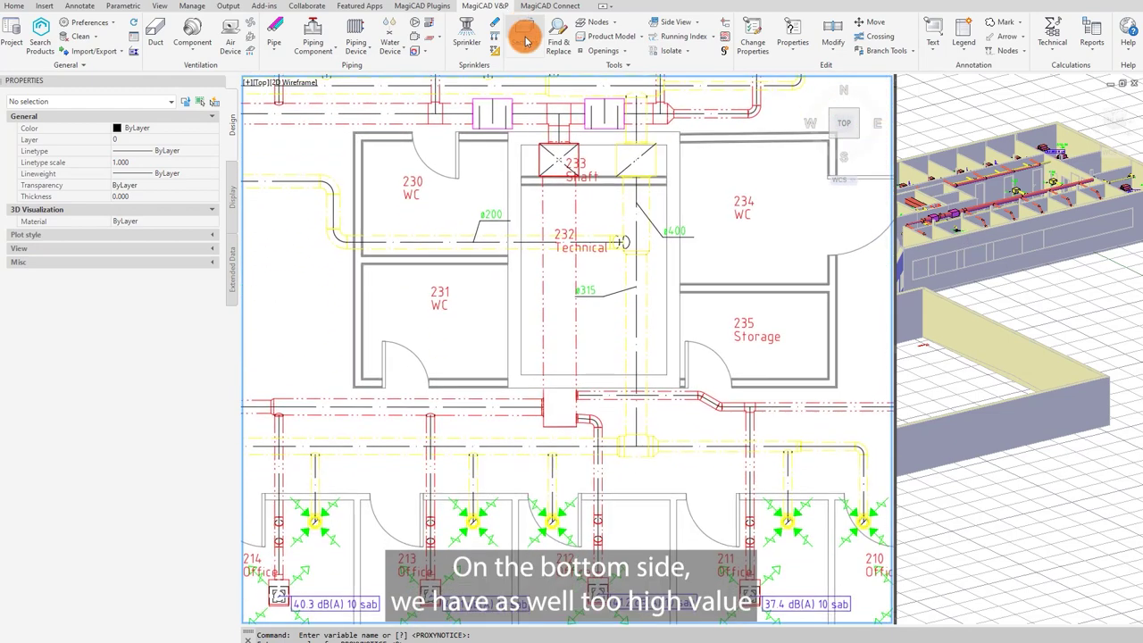
{"action": "middle_click_drag", "start_coordinate": [681, 332], "coordinate": [676, 311]}
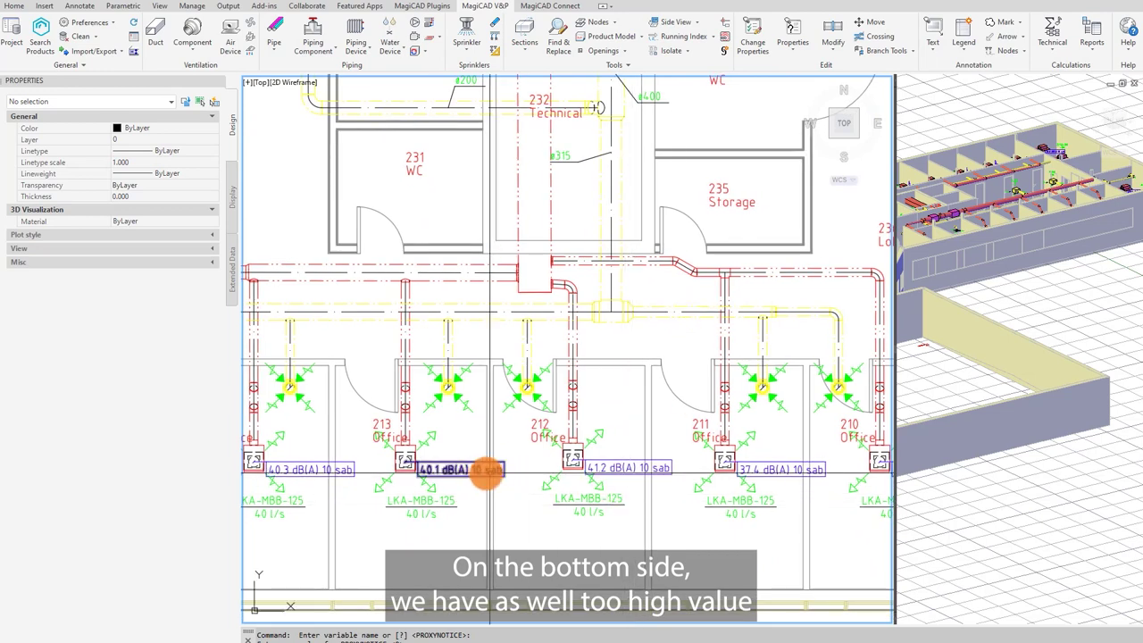
{"action": "middle_click_drag", "start_coordinate": [679, 470], "coordinate": [706, 555]}
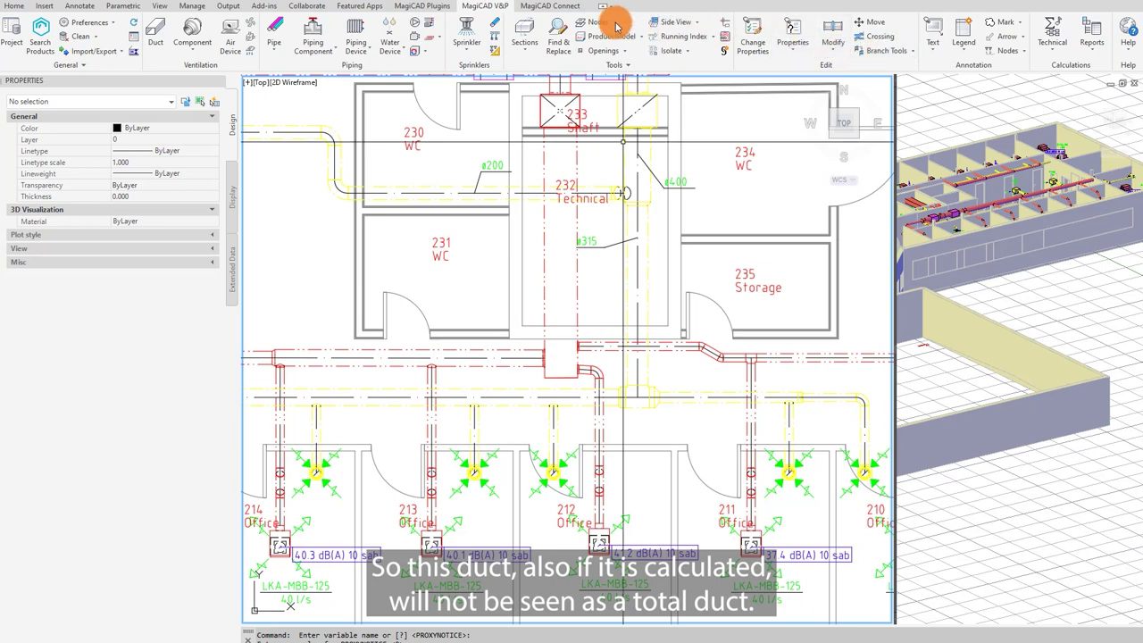
{"action": "left_click", "coordinate": [432, 8]}
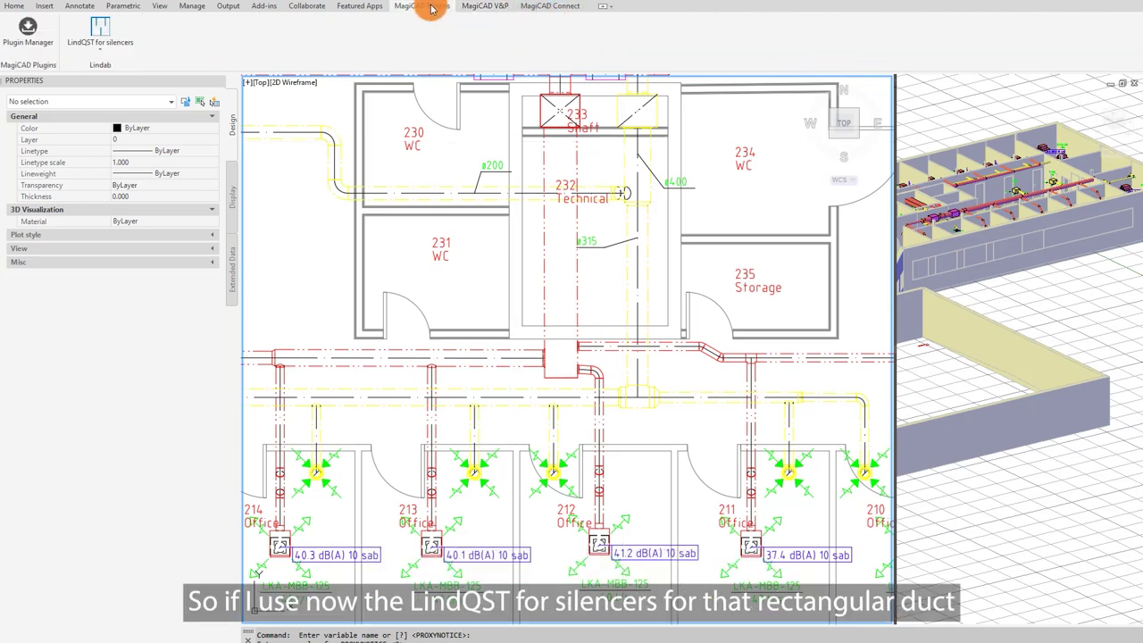
{"action": "left_click", "coordinate": [100, 32]}
{"action": "left_click", "coordinate": [546, 254]}
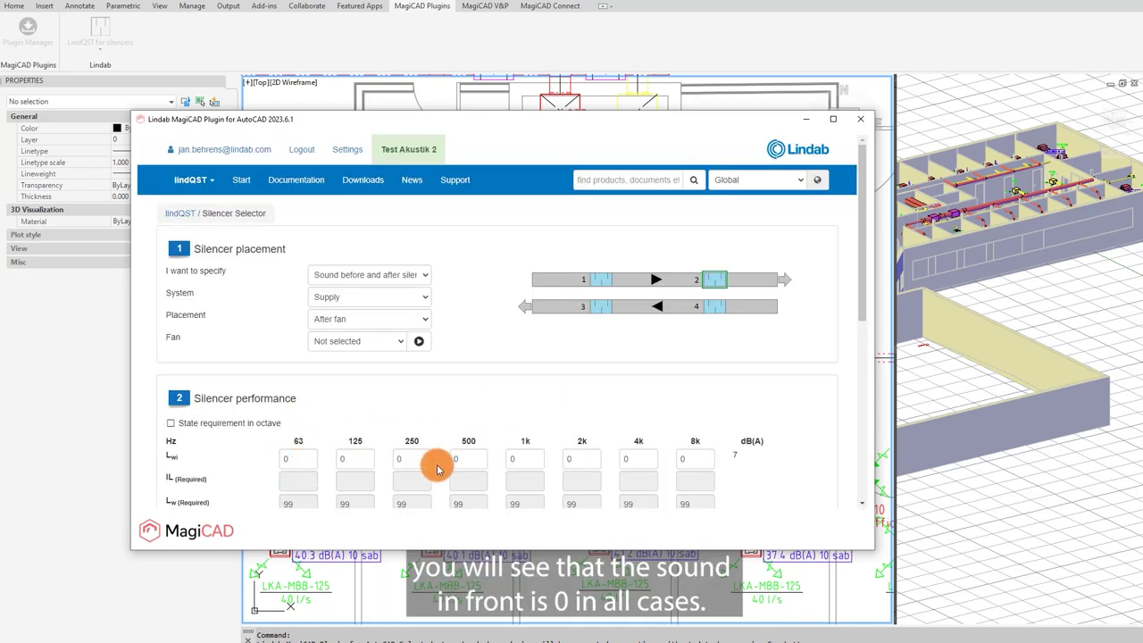
{"action": "scroll", "coordinate": [715, 460], "scroll_direction": "down", "scroll_amount": 2}
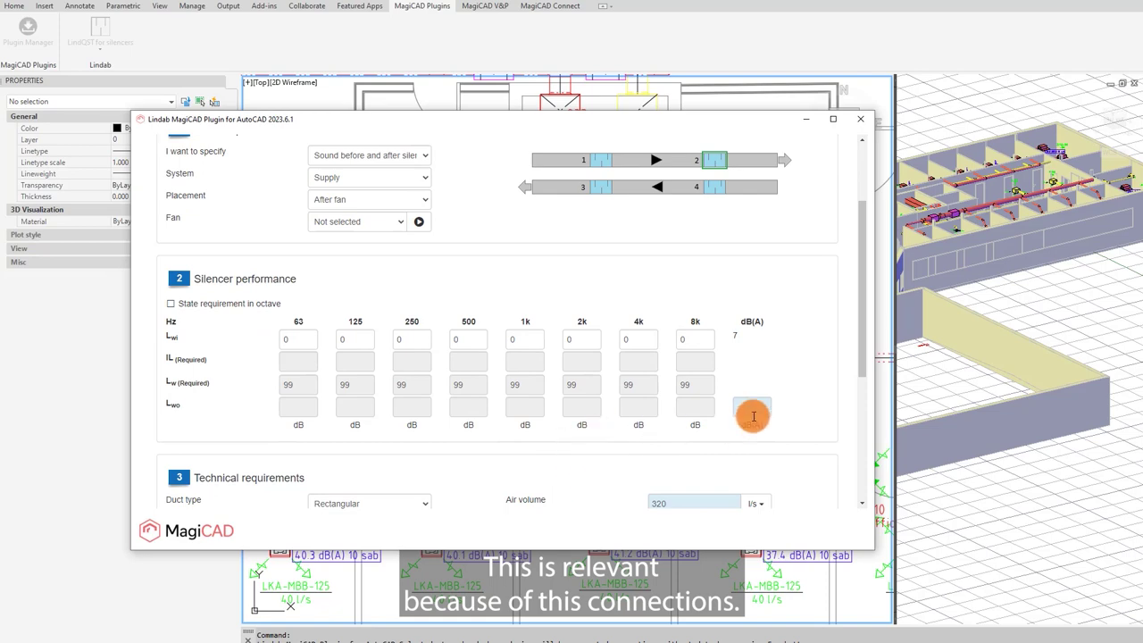
{"action": "left_click", "coordinate": [860, 119]}
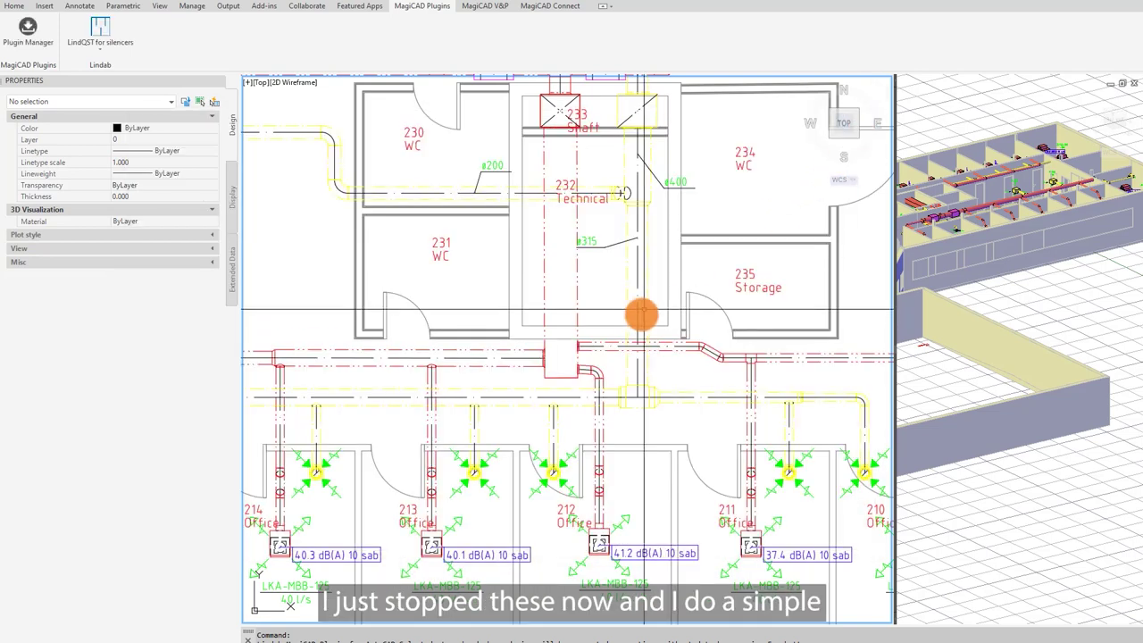
Step: Remove the flange so the shaft supply duct becomes a plain duct
{"action": "left_click", "coordinate": [480, 9]}
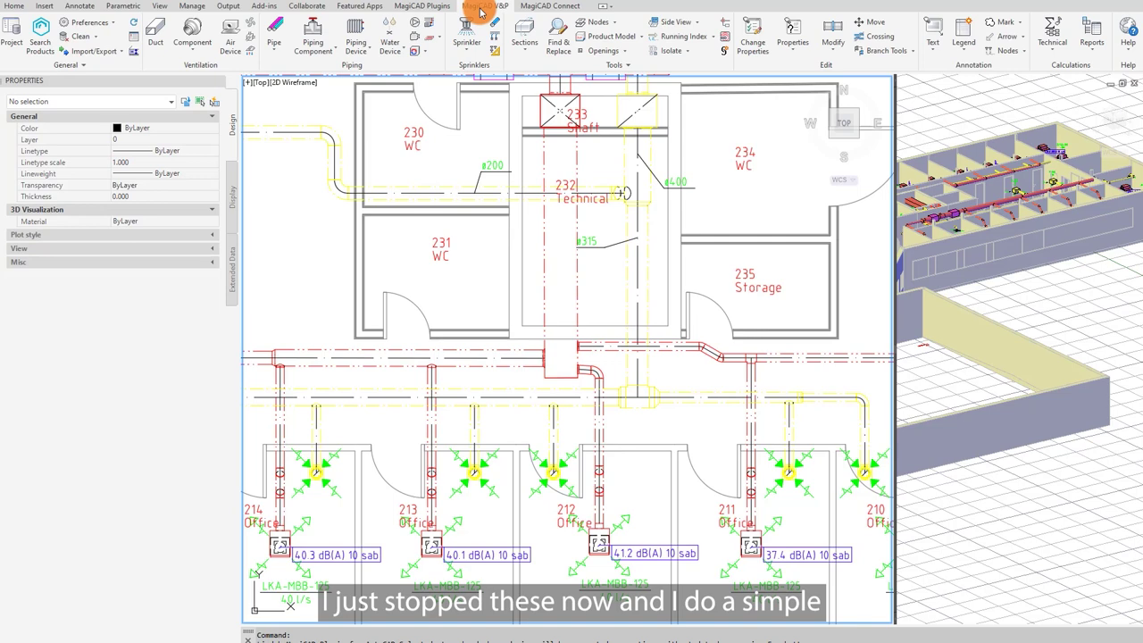
{"action": "left_click", "coordinate": [831, 33]}
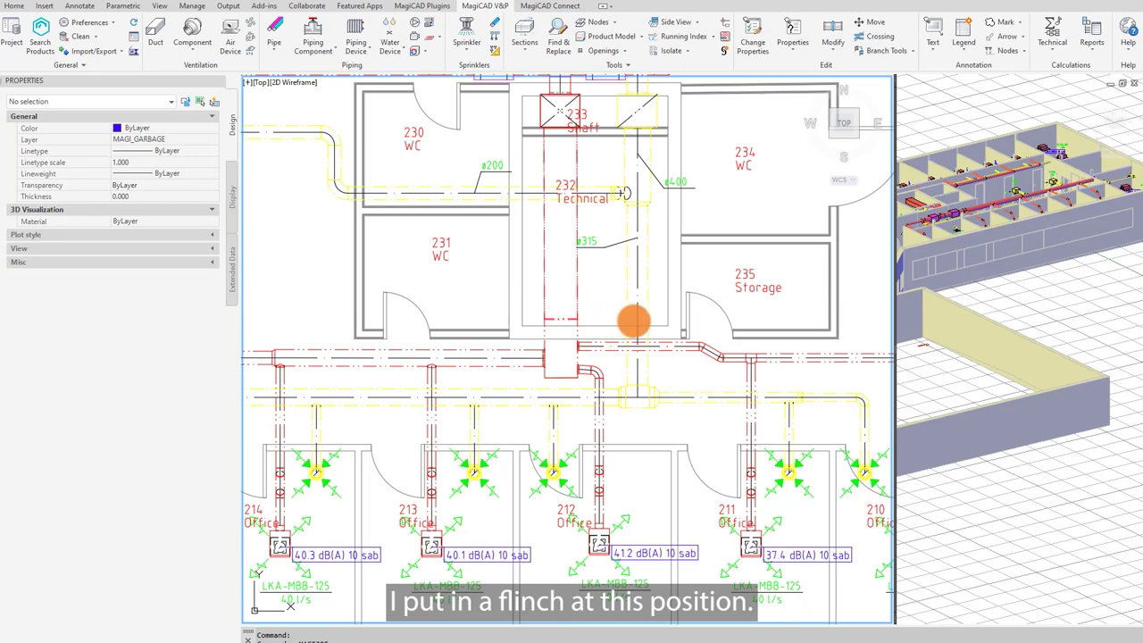
{"action": "left_click", "coordinate": [634, 319]}
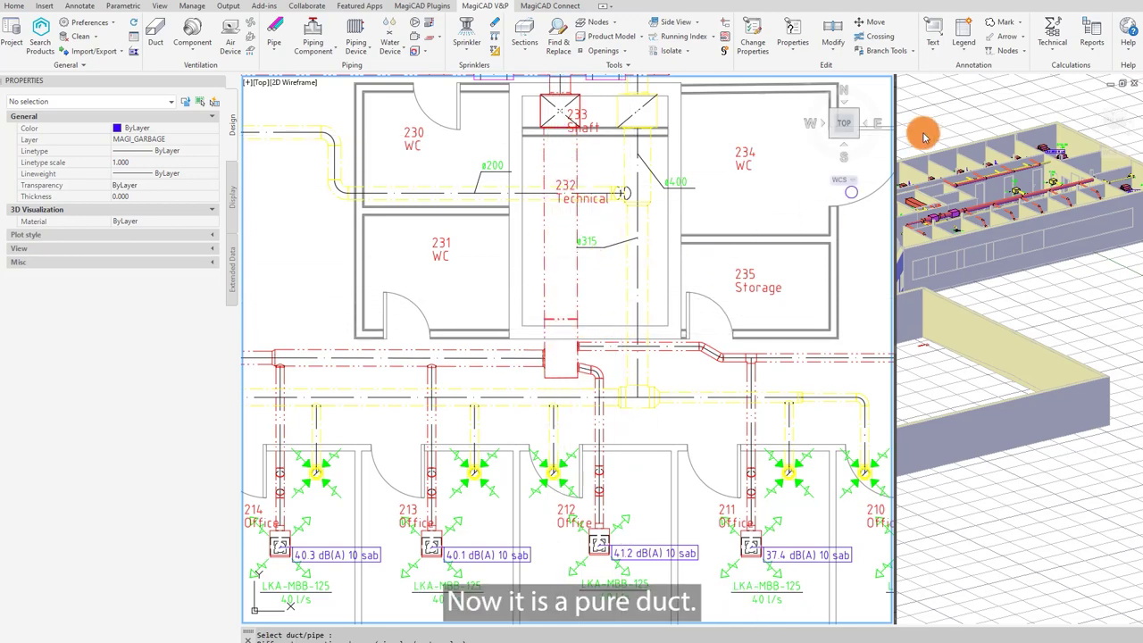
Step: Run Sound Calculation of All Routes for S1 and update the results to the model
{"action": "left_click", "coordinate": [1046, 41]}
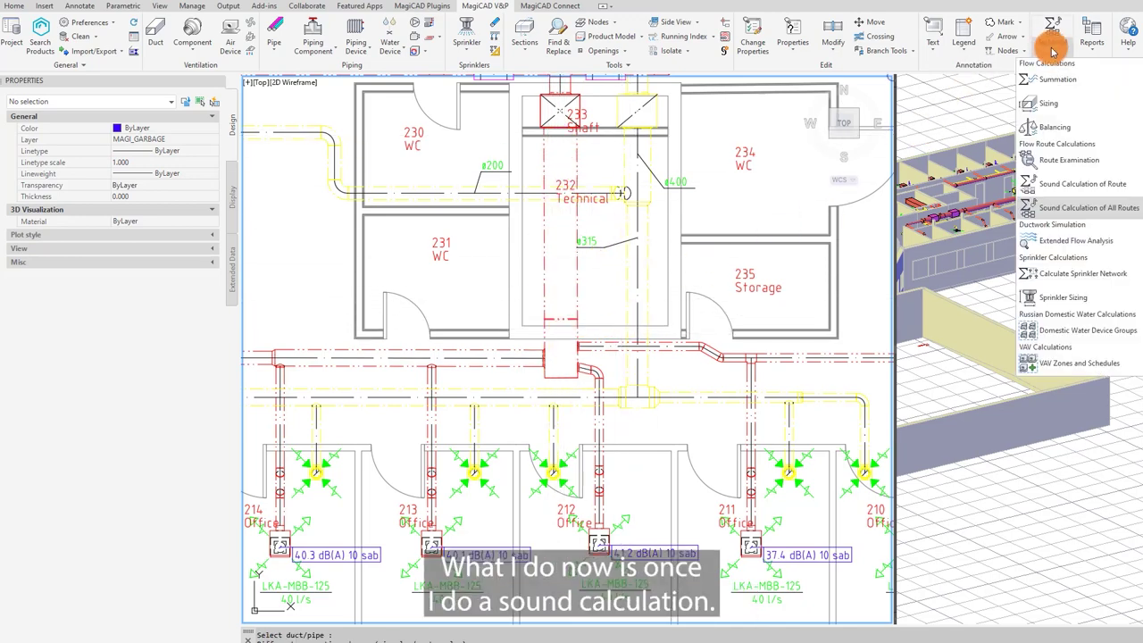
{"action": "left_click", "coordinate": [1070, 211]}
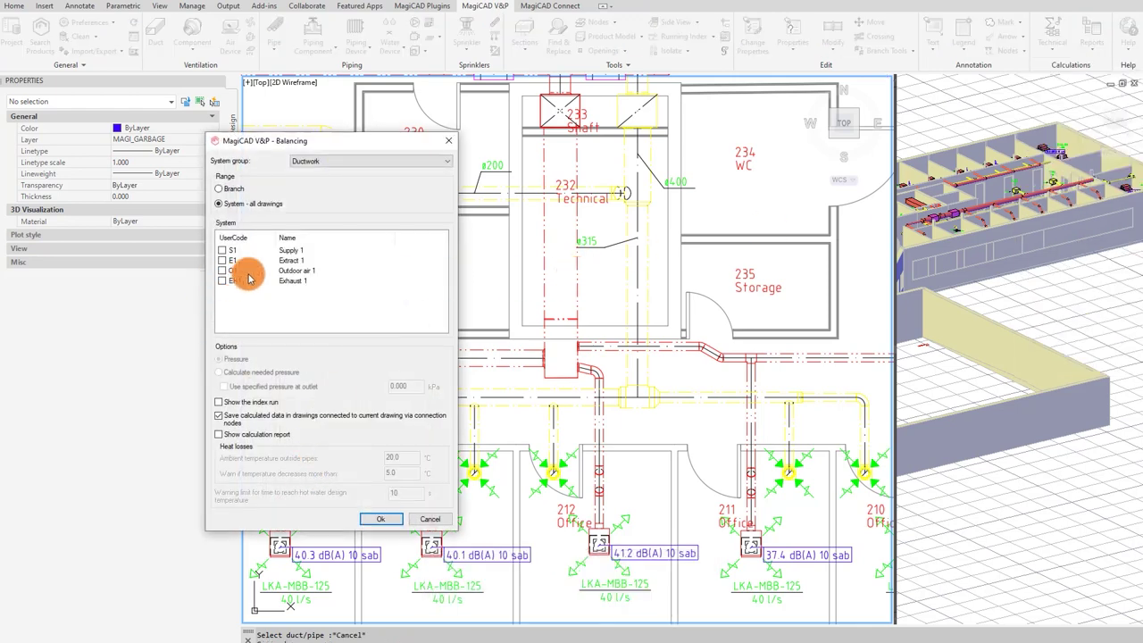
{"action": "left_click", "coordinate": [381, 521]}
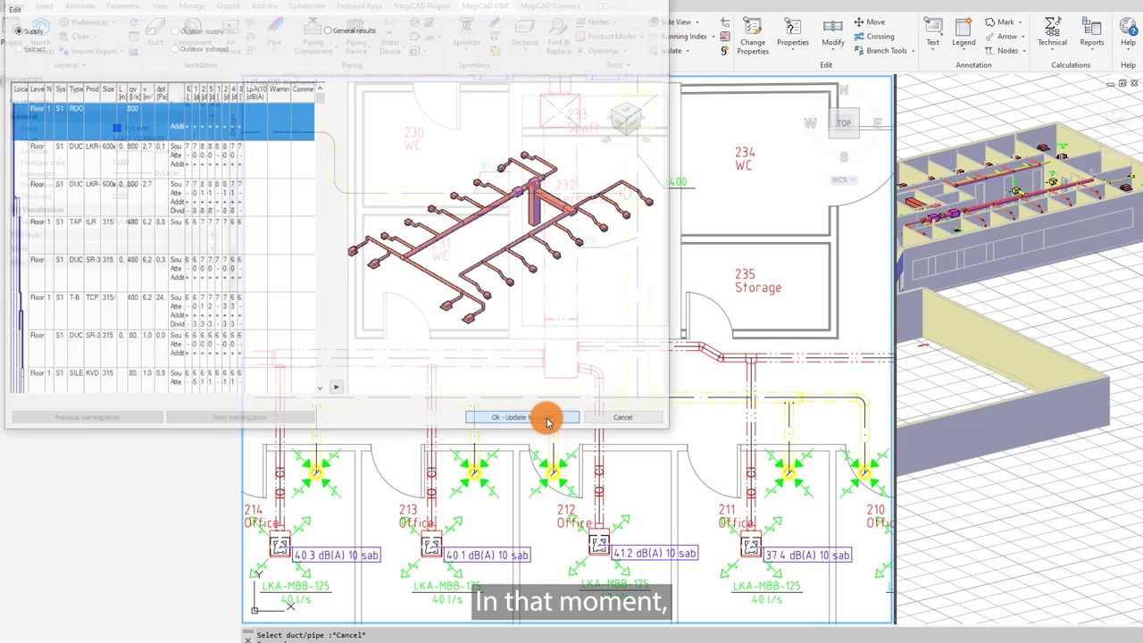
{"action": "left_click", "coordinate": [547, 417]}
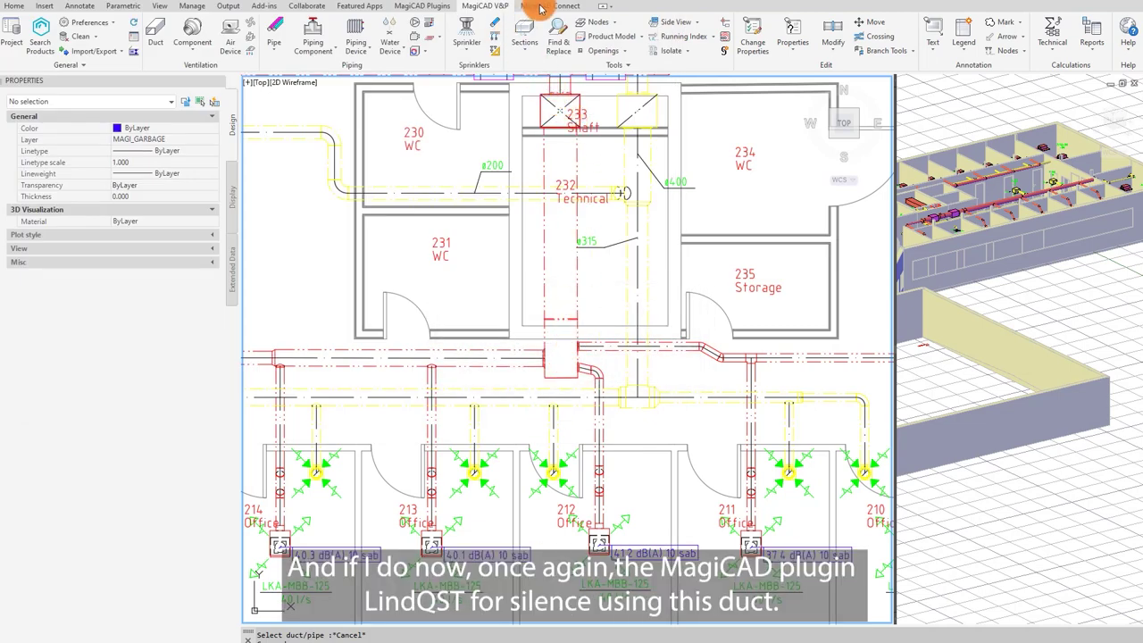
Step: Start a LindQST silencer search for the shaft's rectangular supply duct
{"action": "left_click", "coordinate": [433, 6]}
{"action": "left_click", "coordinate": [98, 40]}
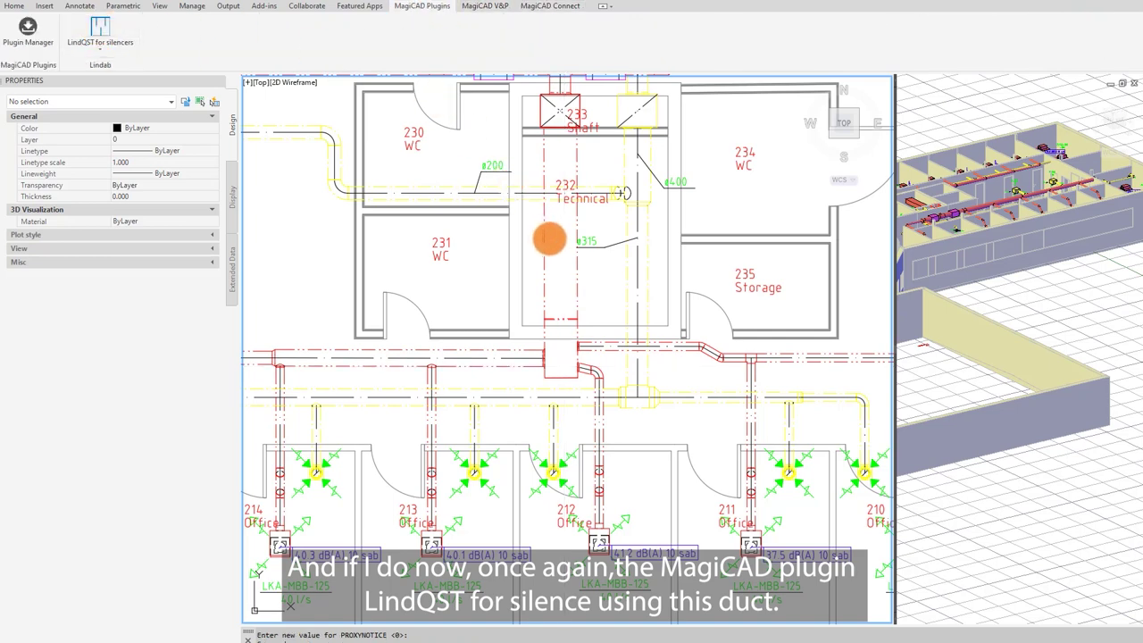
{"action": "left_click", "coordinate": [549, 238]}
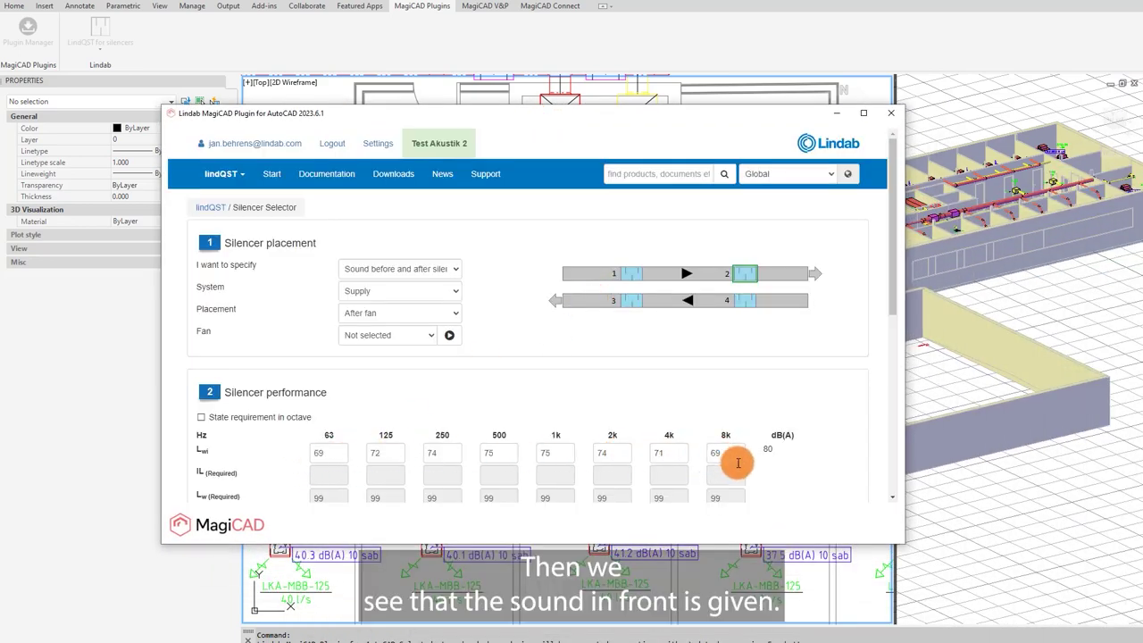
{"action": "scroll", "coordinate": [786, 471], "scroll_direction": "down", "scroll_amount": 3}
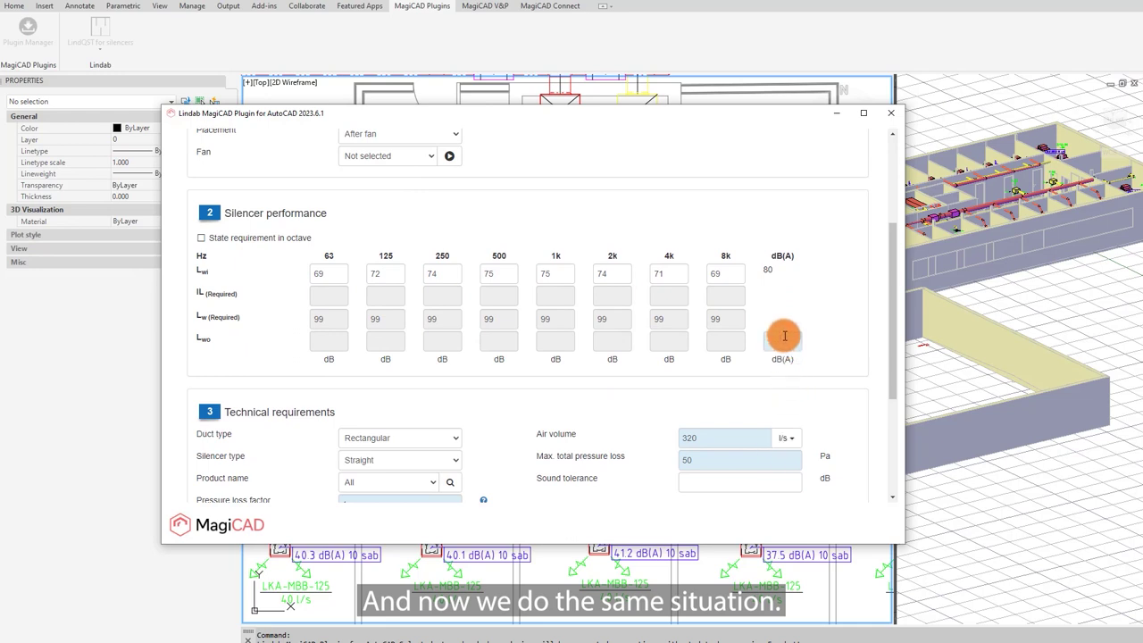
Step: Require an outlet sound level of 70 dB(A) and update the search to 23 silencers
{"action": "left_click", "coordinate": [783, 341]}
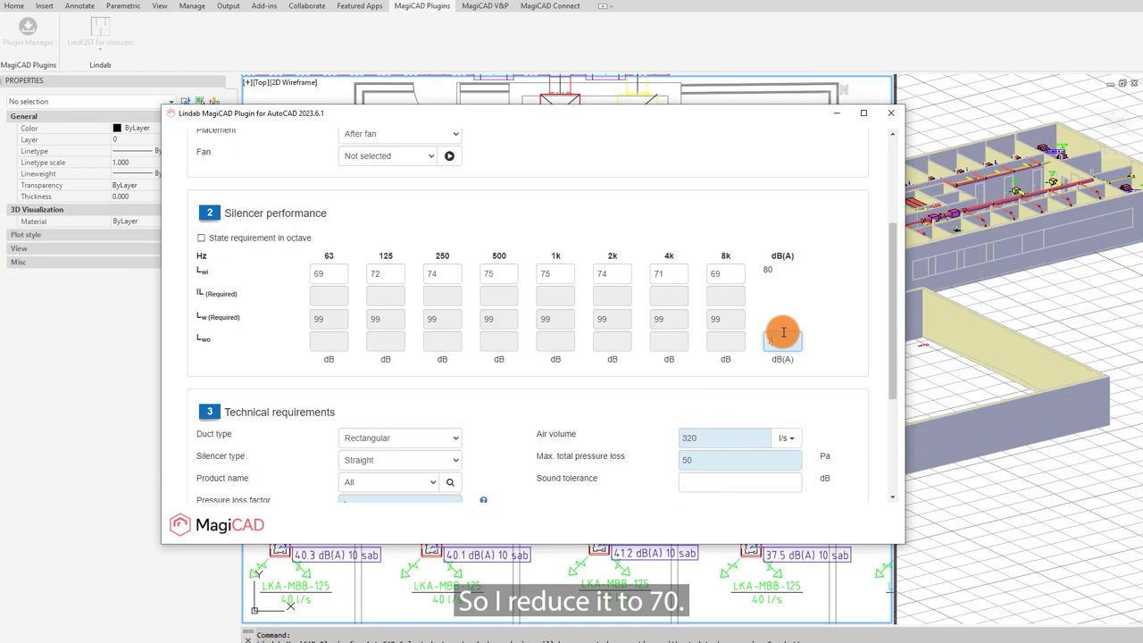
{"action": "type", "text": "70"}
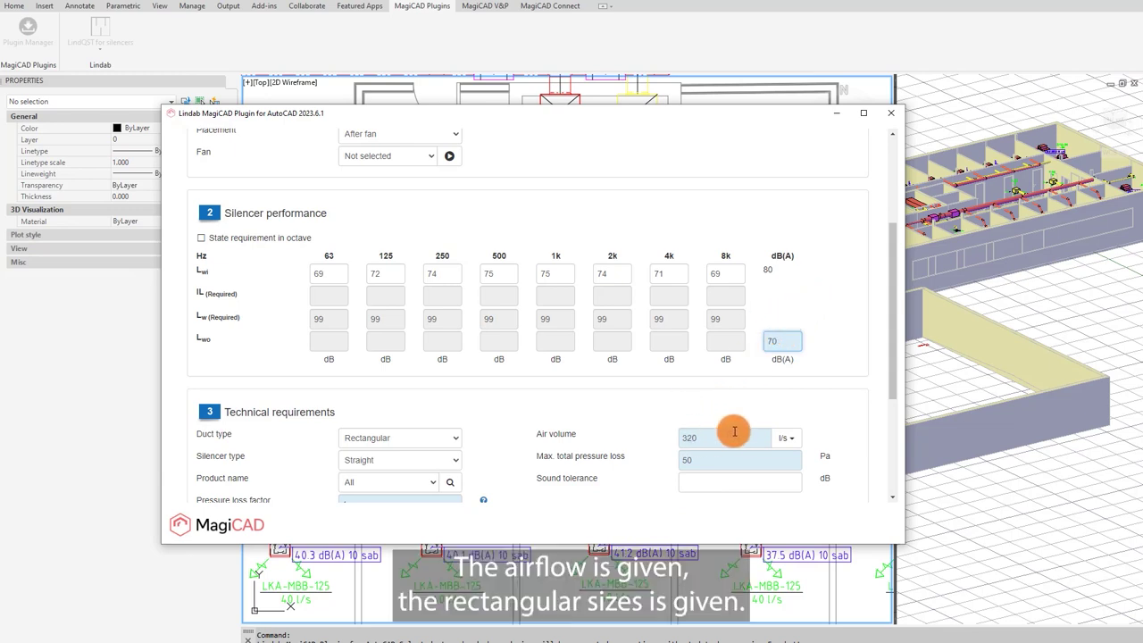
{"action": "scroll", "coordinate": [473, 466], "scroll_direction": "down", "scroll_amount": 1}
{"action": "scroll", "coordinate": [447, 467], "scroll_direction": "down", "scroll_amount": 2}
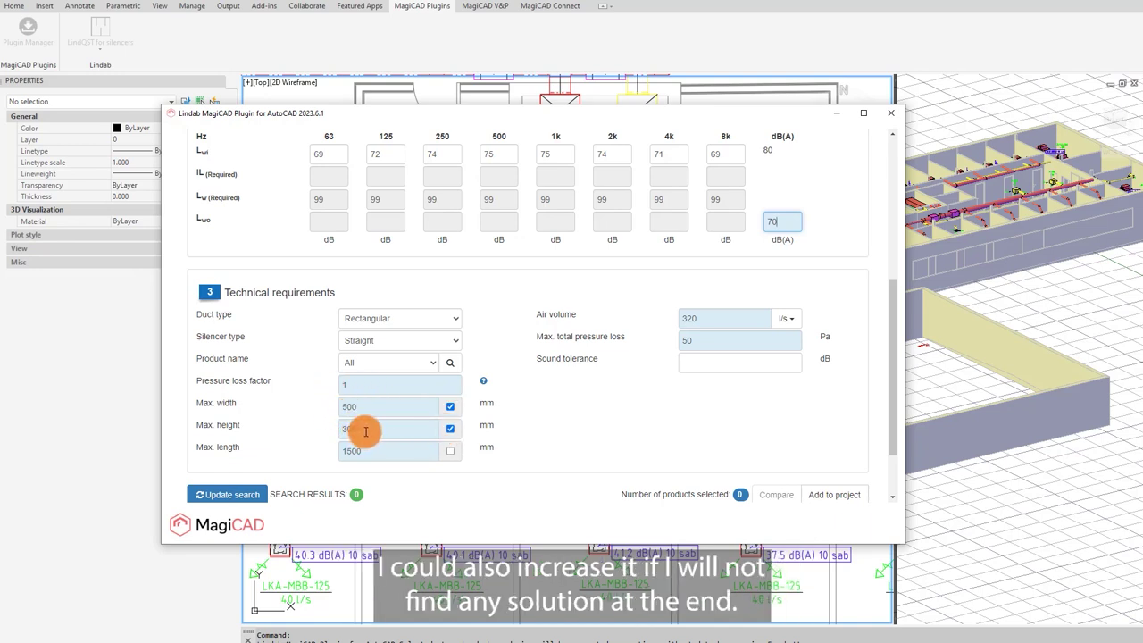
{"action": "scroll", "coordinate": [514, 427], "scroll_direction": "down", "scroll_amount": 2}
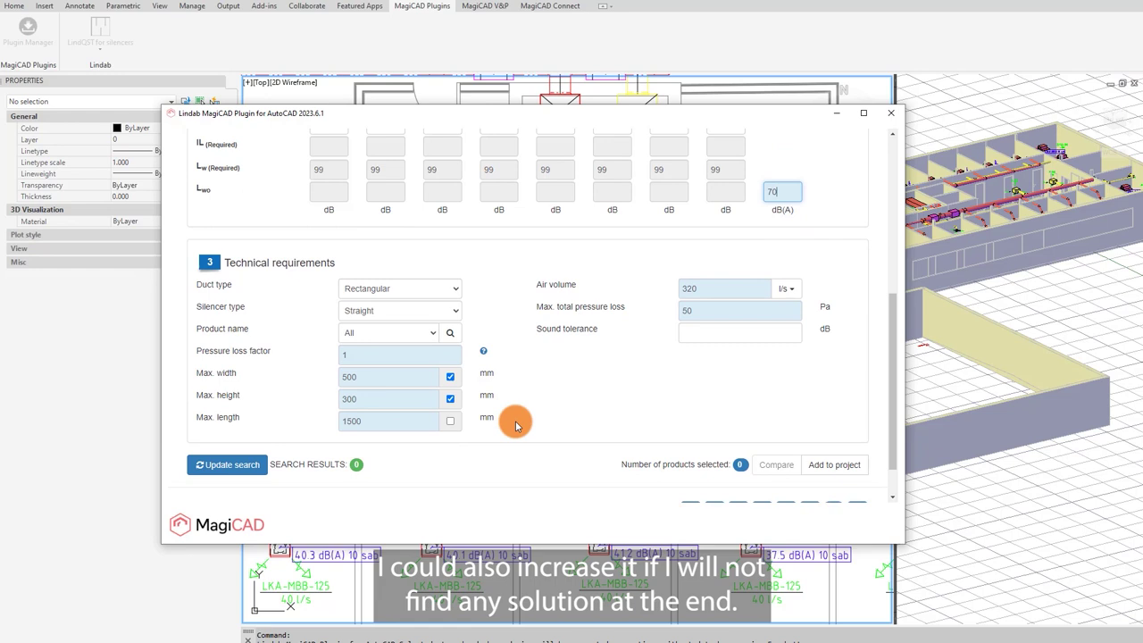
{"action": "left_click", "coordinate": [255, 424]}
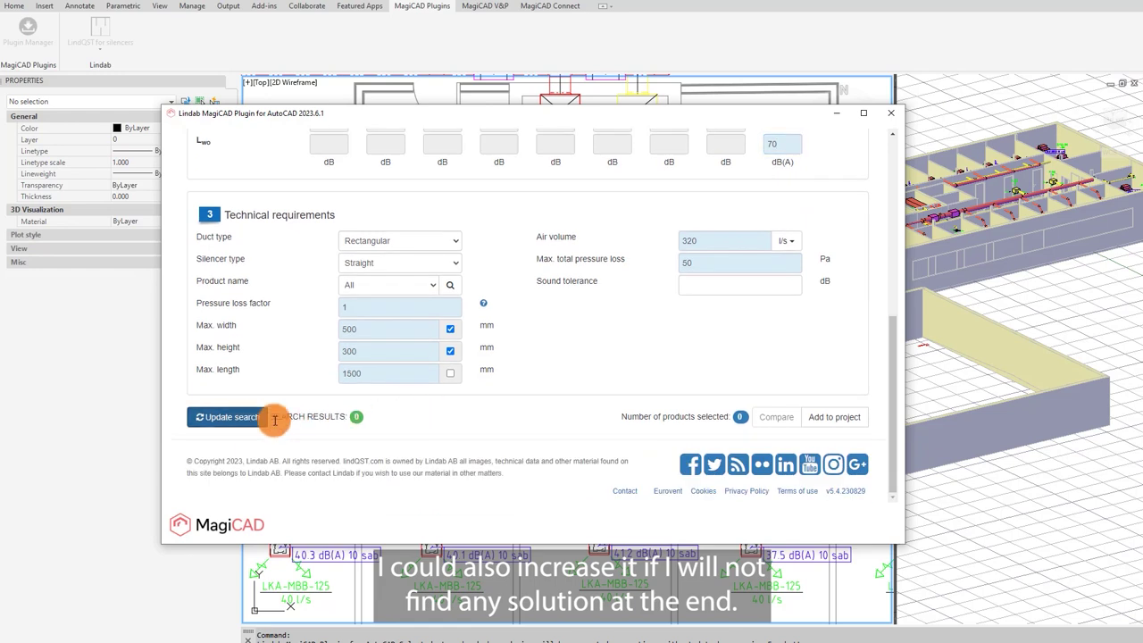
{"action": "scroll", "coordinate": [498, 403], "scroll_direction": "down", "scroll_amount": 4}
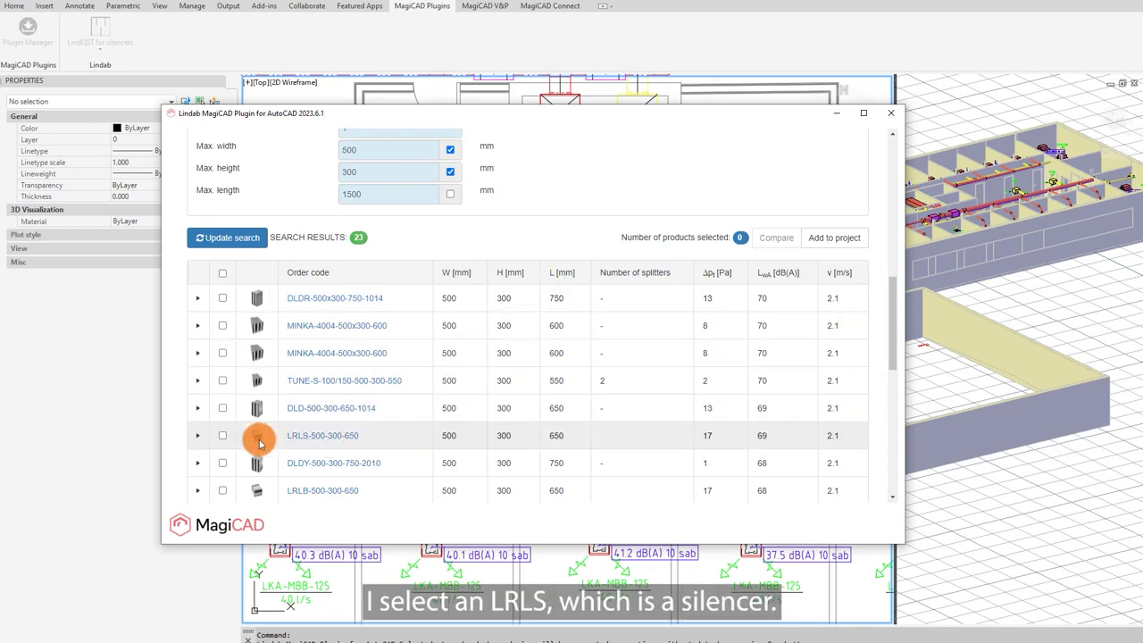
Step: Review the LRLS-500-300-650 silencer's details and image, then export it to MagiCAD
{"action": "left_click", "coordinate": [217, 439]}
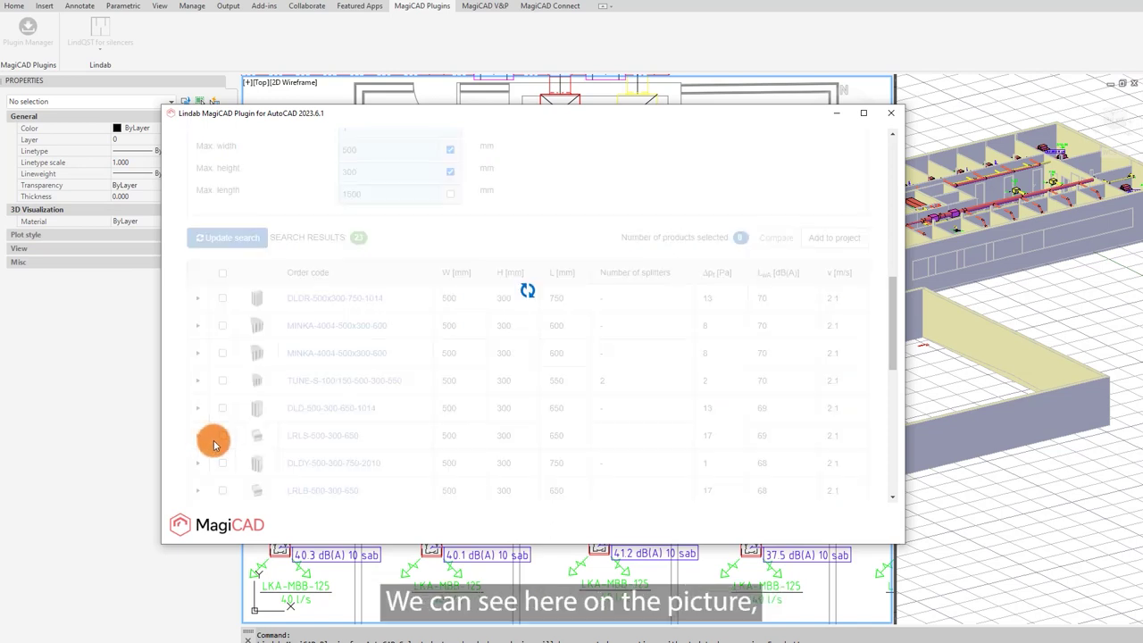
{"action": "scroll", "coordinate": [217, 357], "scroll_direction": "down", "scroll_amount": 3}
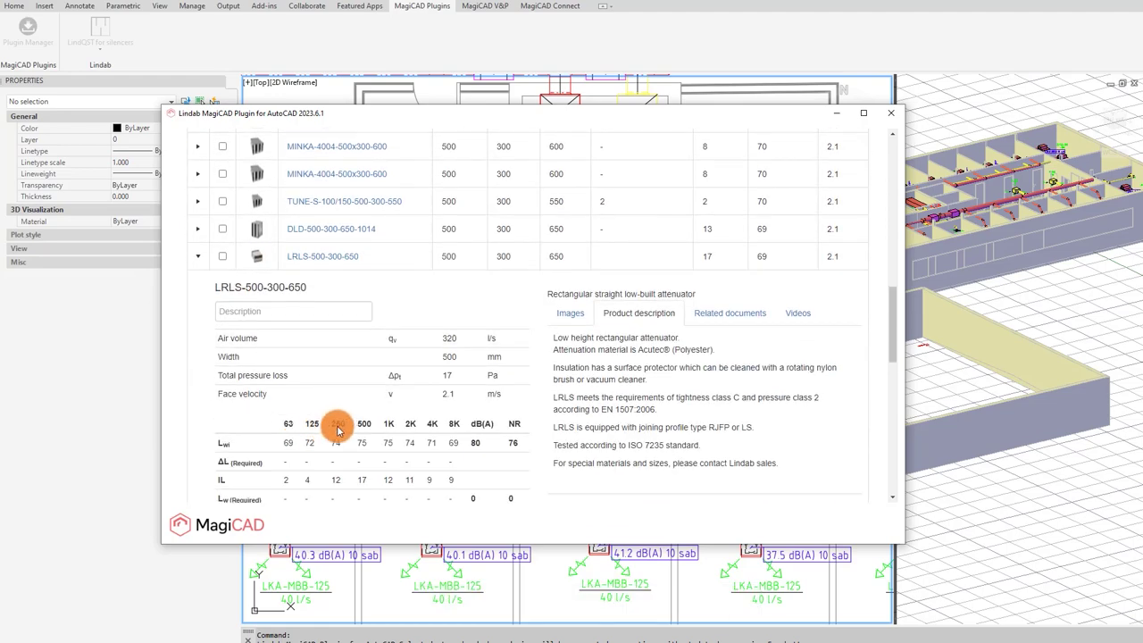
{"action": "scroll", "coordinate": [535, 268], "scroll_direction": "down", "scroll_amount": 3}
{"action": "left_click", "coordinate": [570, 134]}
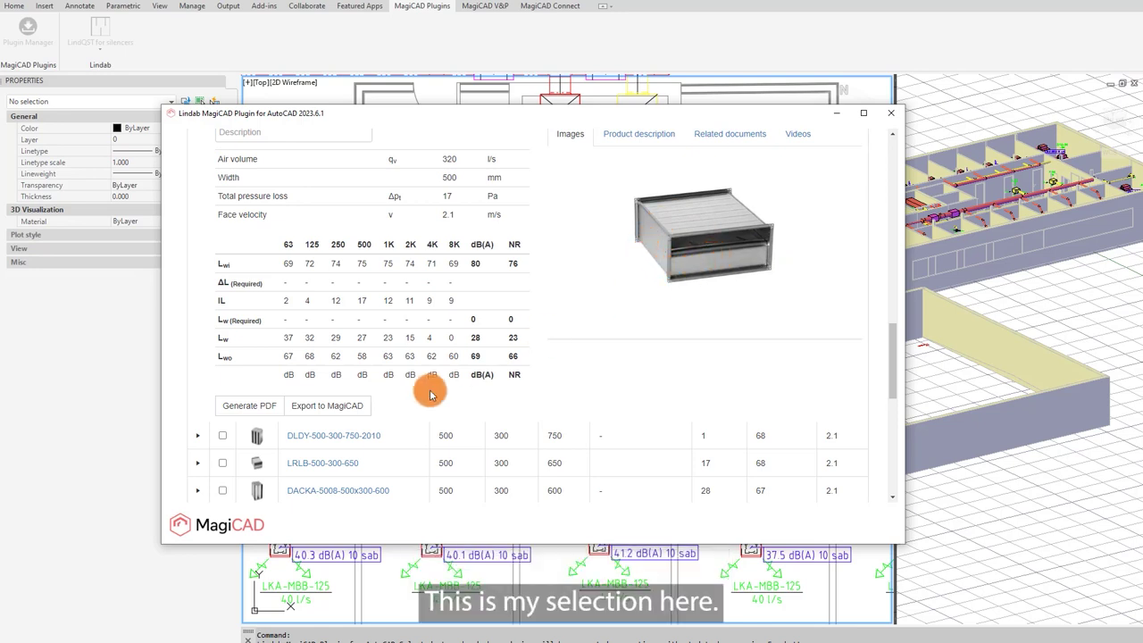
{"action": "scroll", "coordinate": [543, 375], "scroll_direction": "up", "scroll_amount": 1}
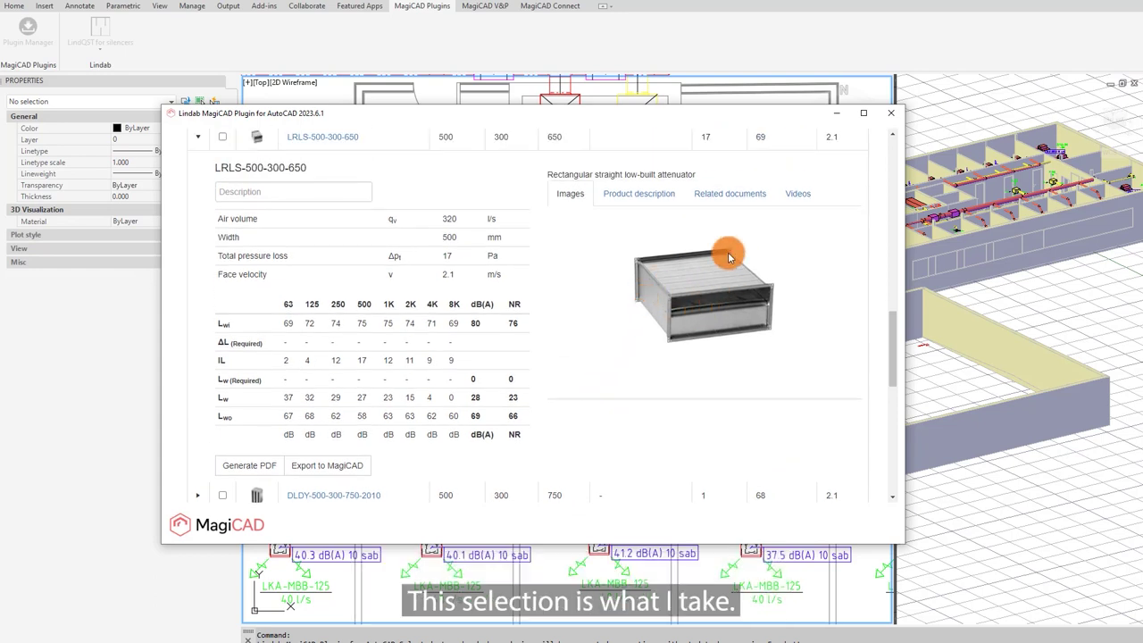
{"action": "left_click", "coordinate": [337, 474]}
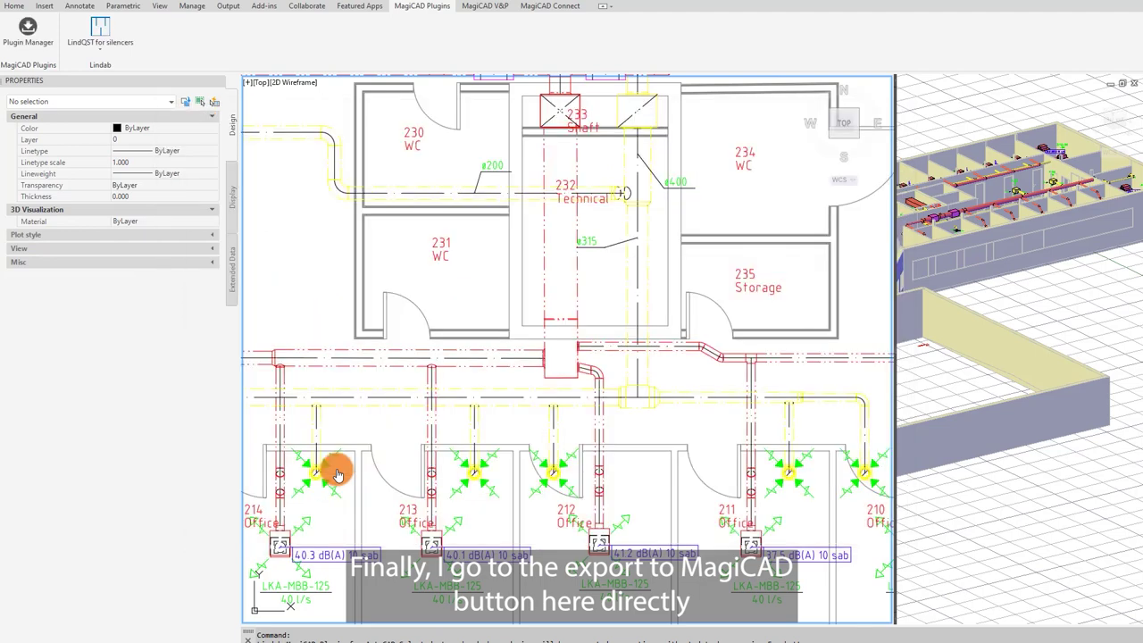
Step: Register the silencer with user code LRLS and place the LRLS 650 in the shaft duct
{"action": "left_click", "coordinate": [568, 283]}
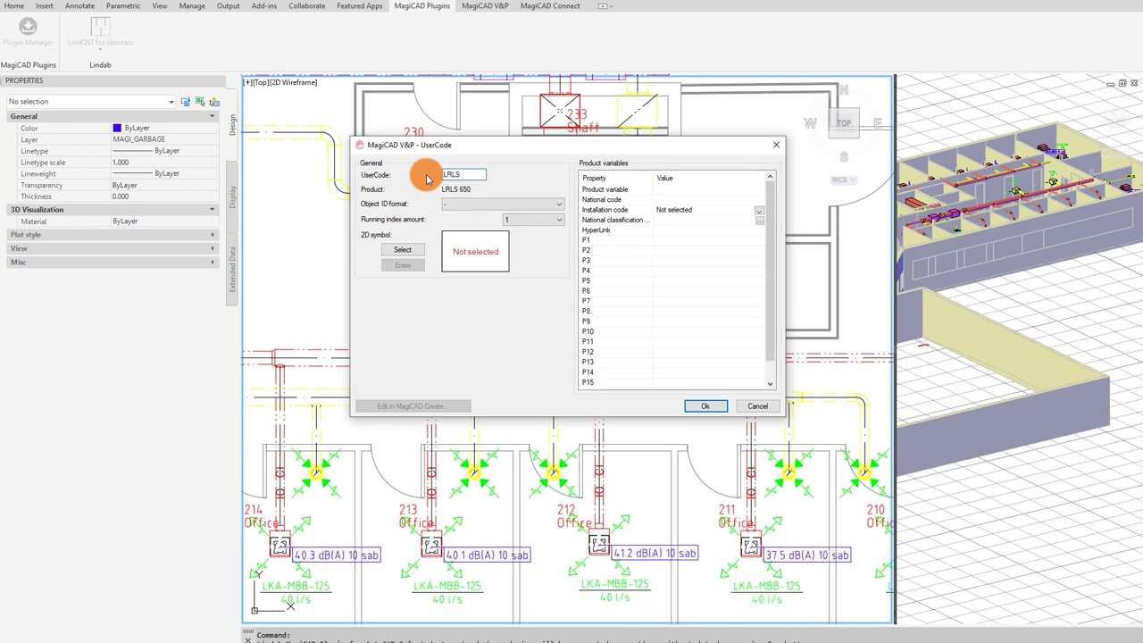
{"action": "left_click", "coordinate": [705, 407]}
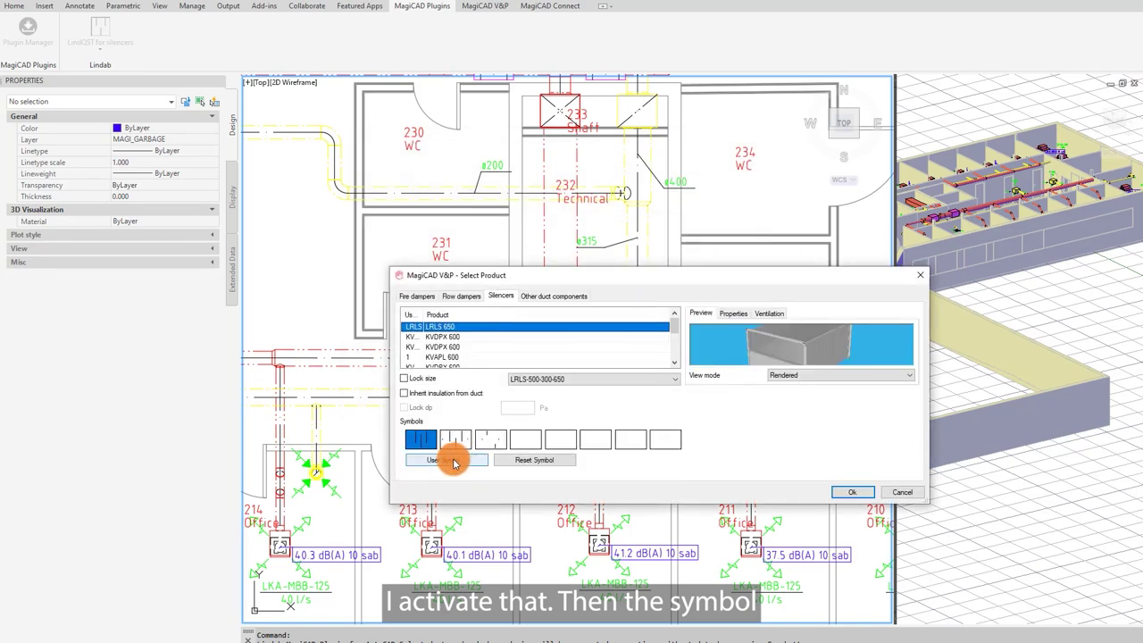
{"action": "left_click", "coordinate": [859, 492]}
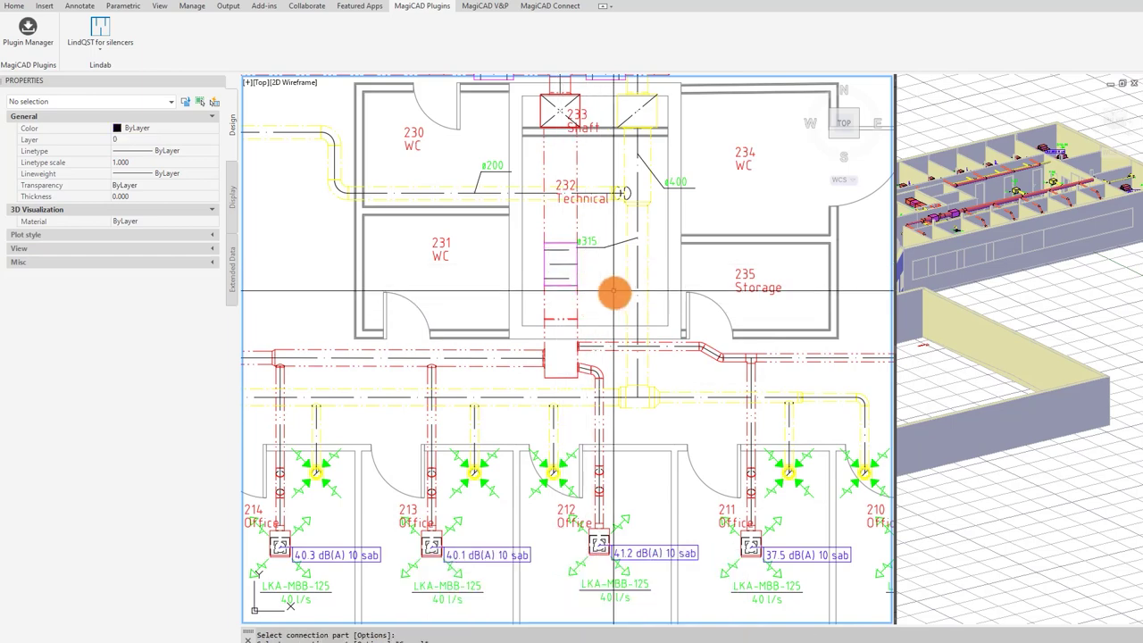
Step: Recalculate sound for all Supply 1 (S1) routes and apply the results to the model
{"action": "left_click", "coordinate": [489, 8]}
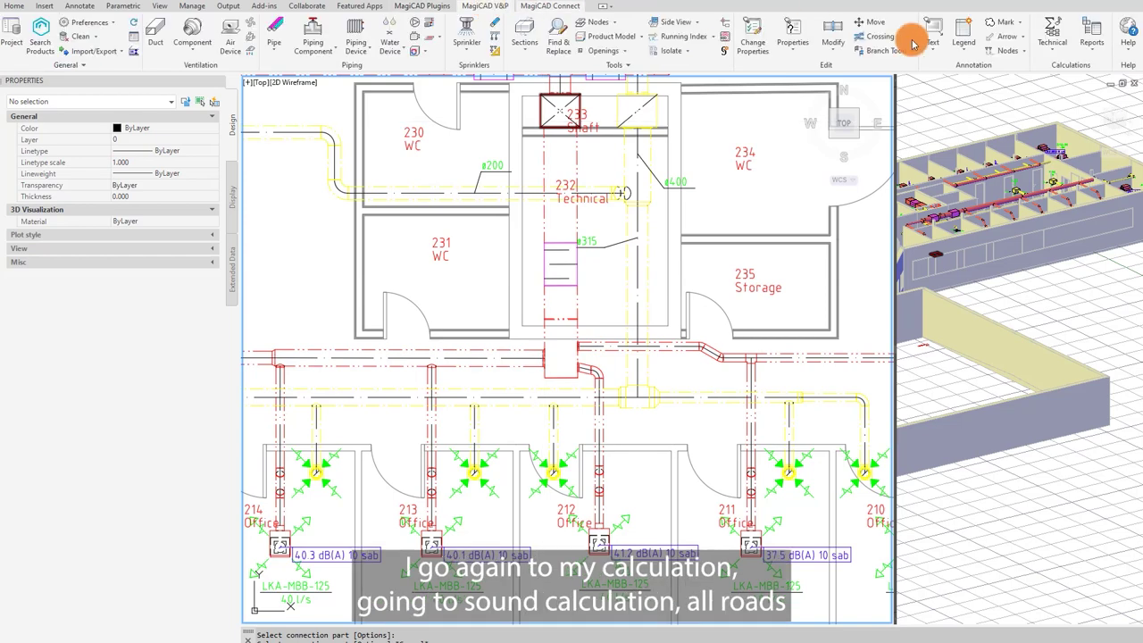
{"action": "left_click", "coordinate": [1057, 50]}
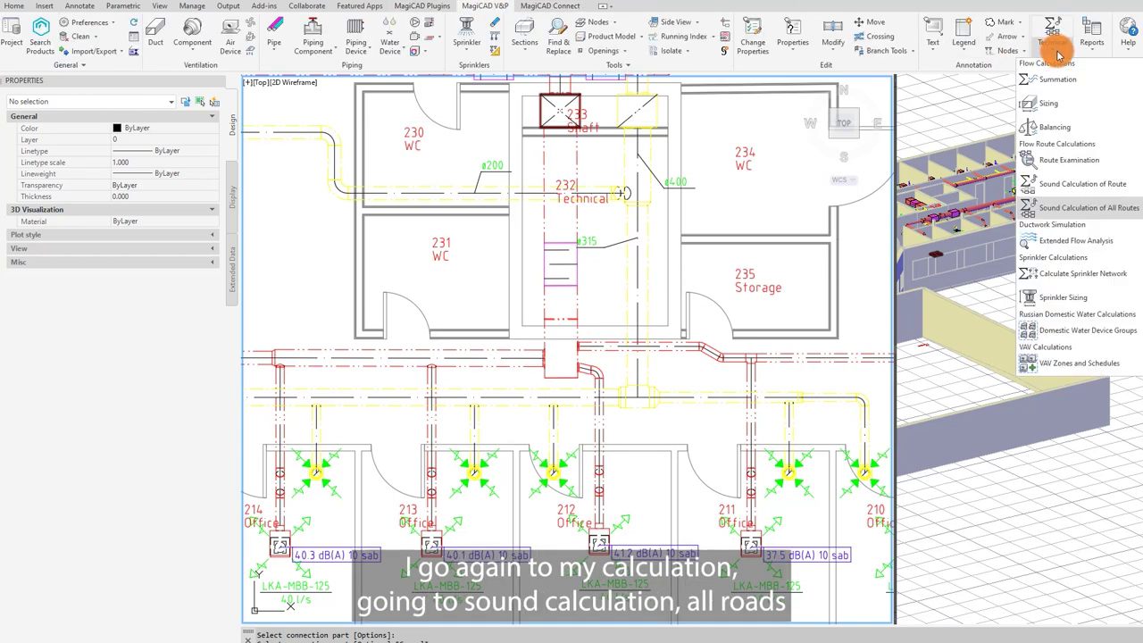
{"action": "left_click", "coordinate": [1057, 212]}
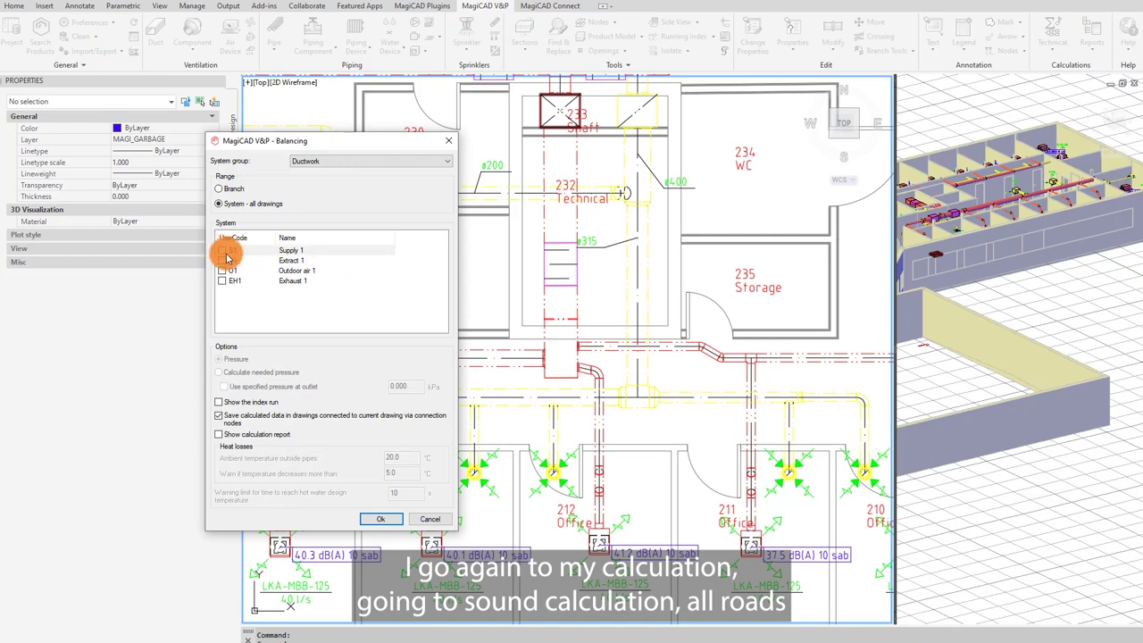
{"action": "left_click", "coordinate": [226, 254]}
{"action": "left_click", "coordinate": [221, 250]}
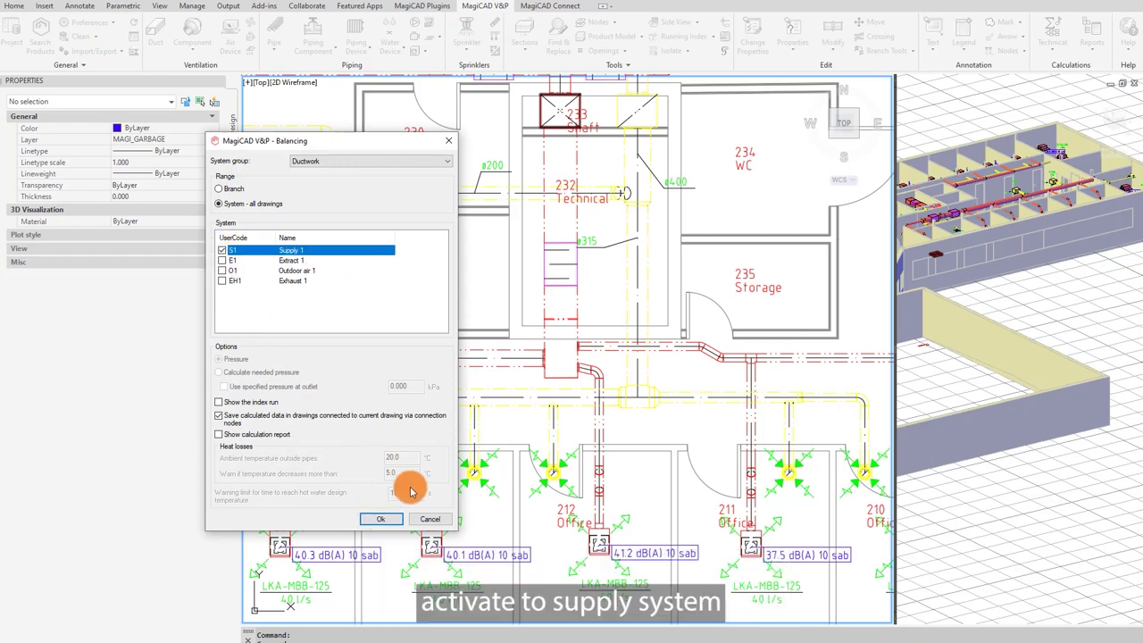
{"action": "left_click", "coordinate": [383, 518]}
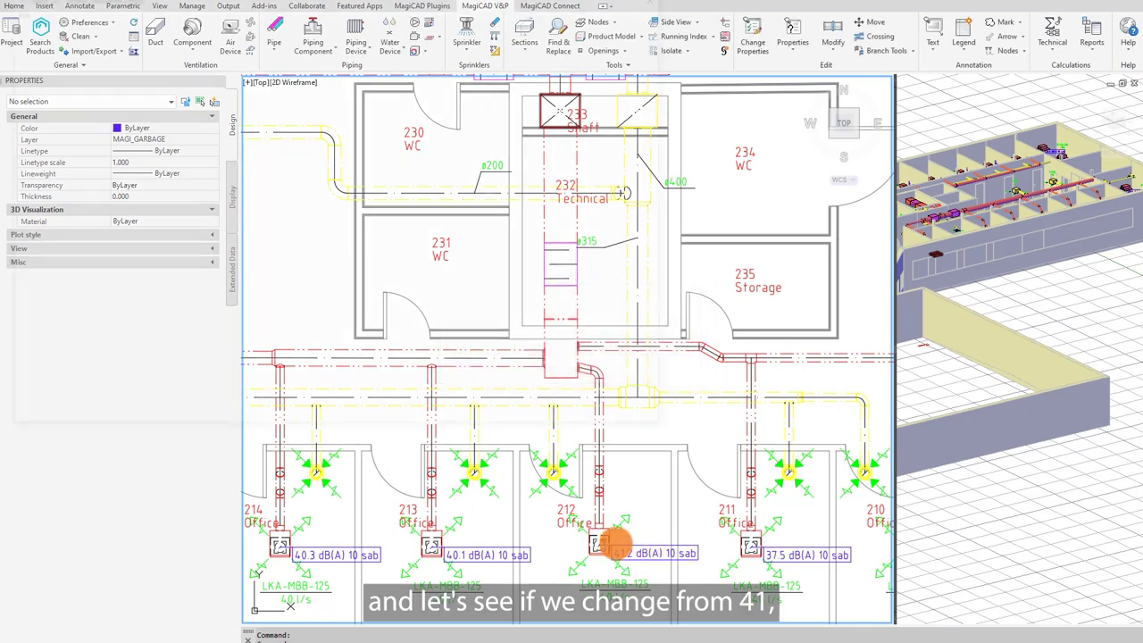
{"action": "double_click", "coordinate": [639, 559]}
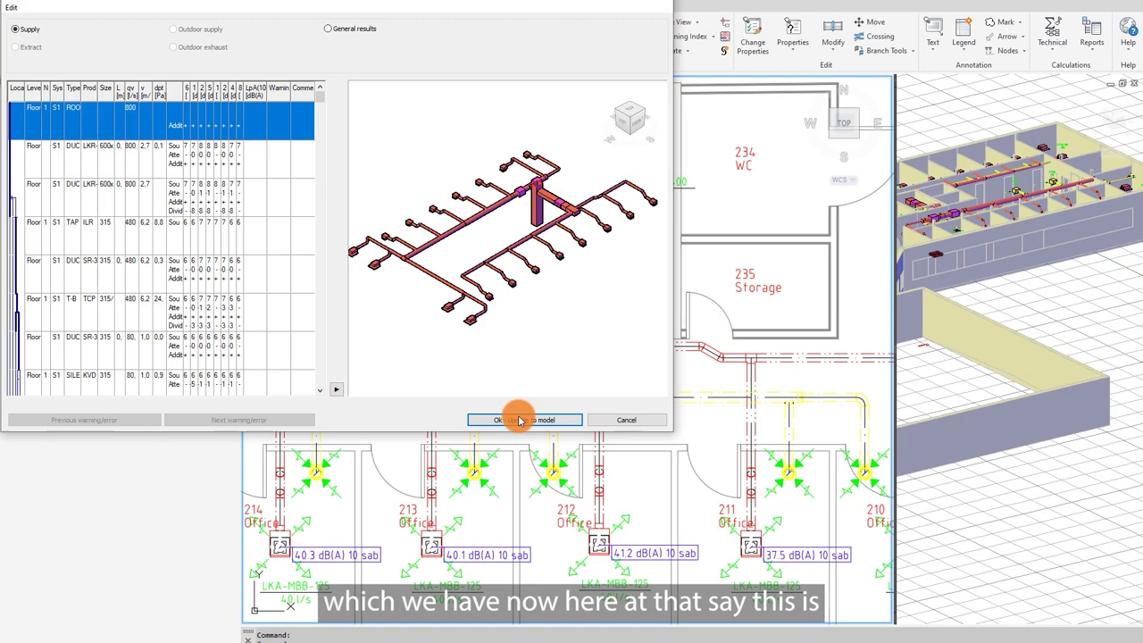
{"action": "left_click", "coordinate": [521, 420]}
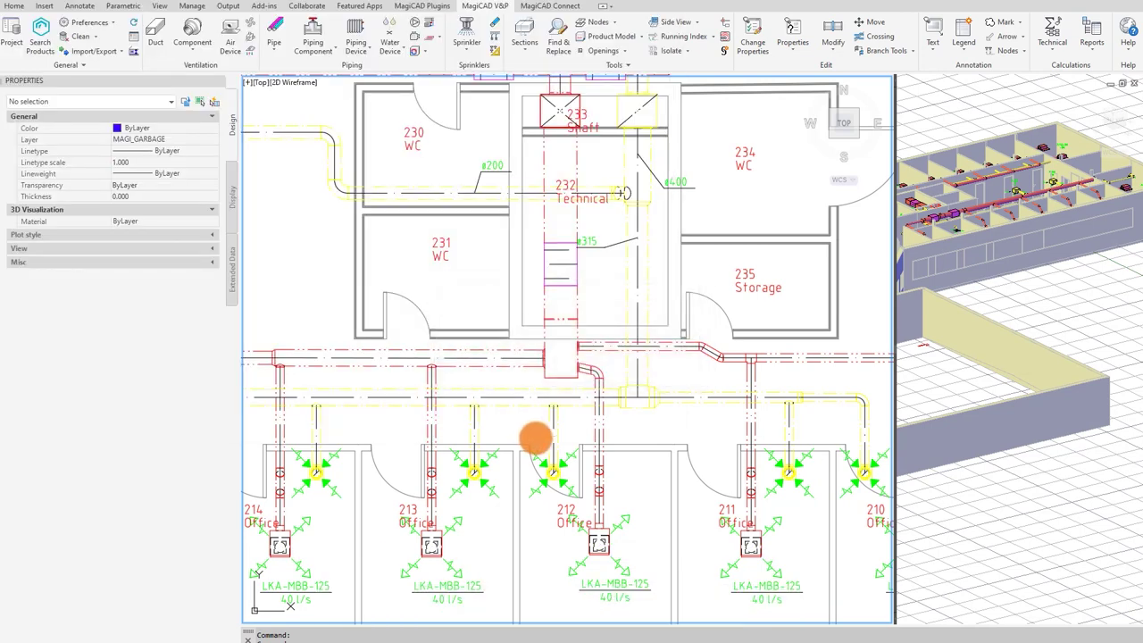